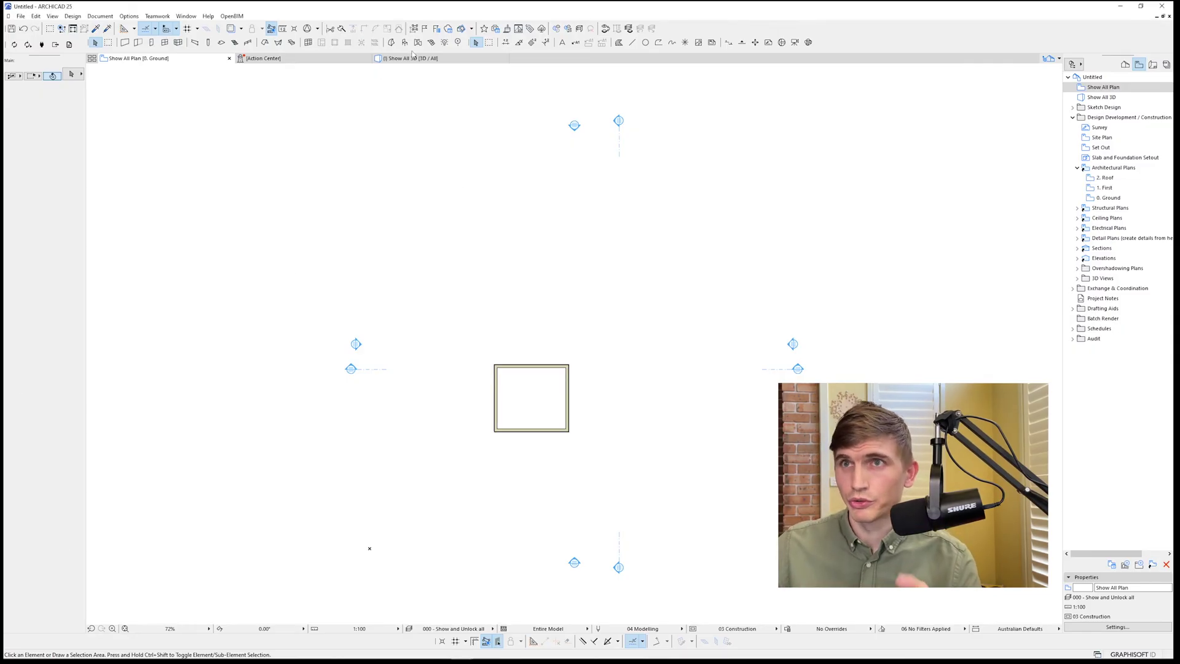
Draw a hip roof as a rectangle over the square wall box.
left_click(264, 42)
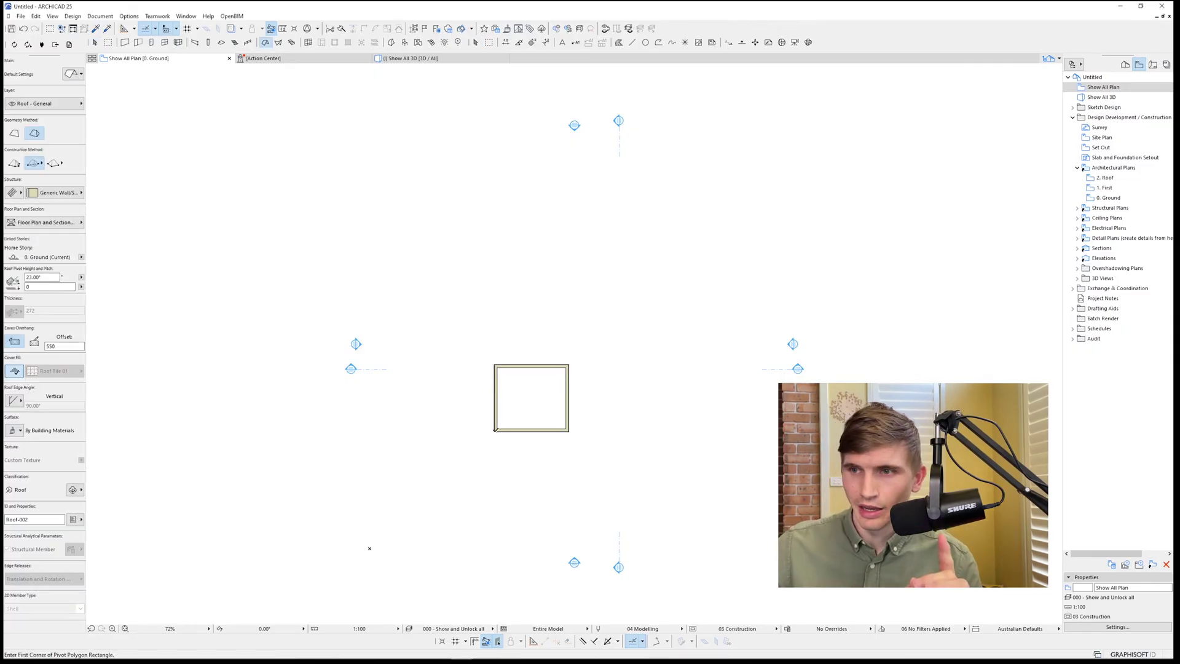
left_click(569, 365)
left_click(494, 431)
key("Escape")
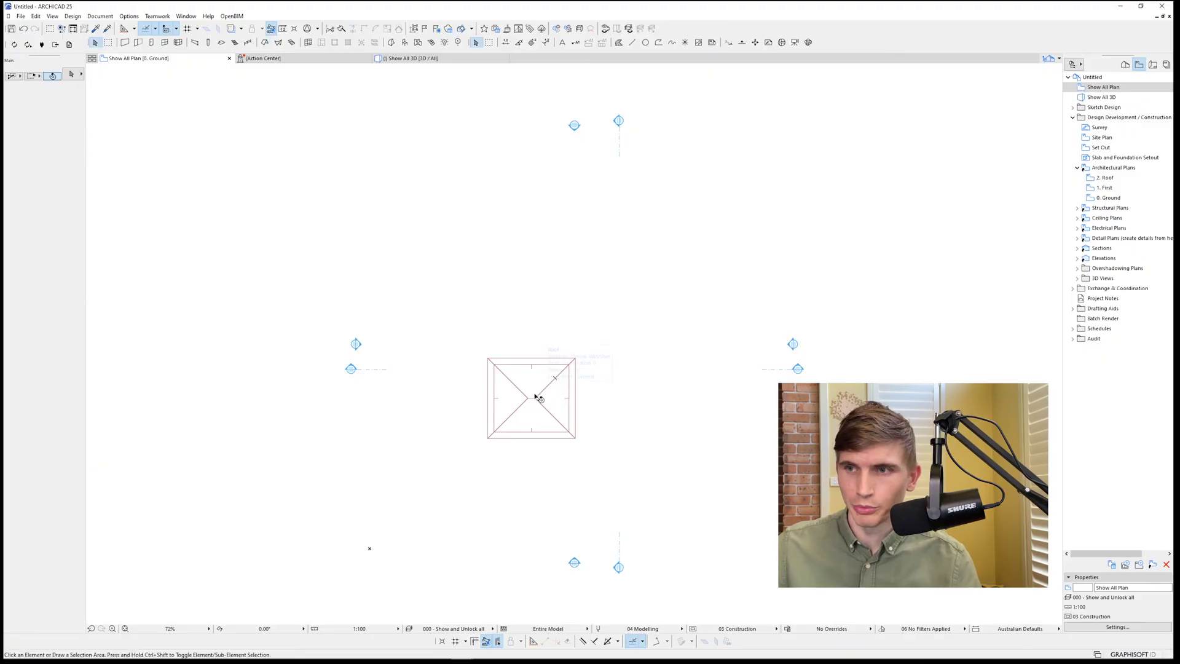
Make the hip roof's plan cover fill background pen transparent.
left_click(576, 378)
left_click(69, 223)
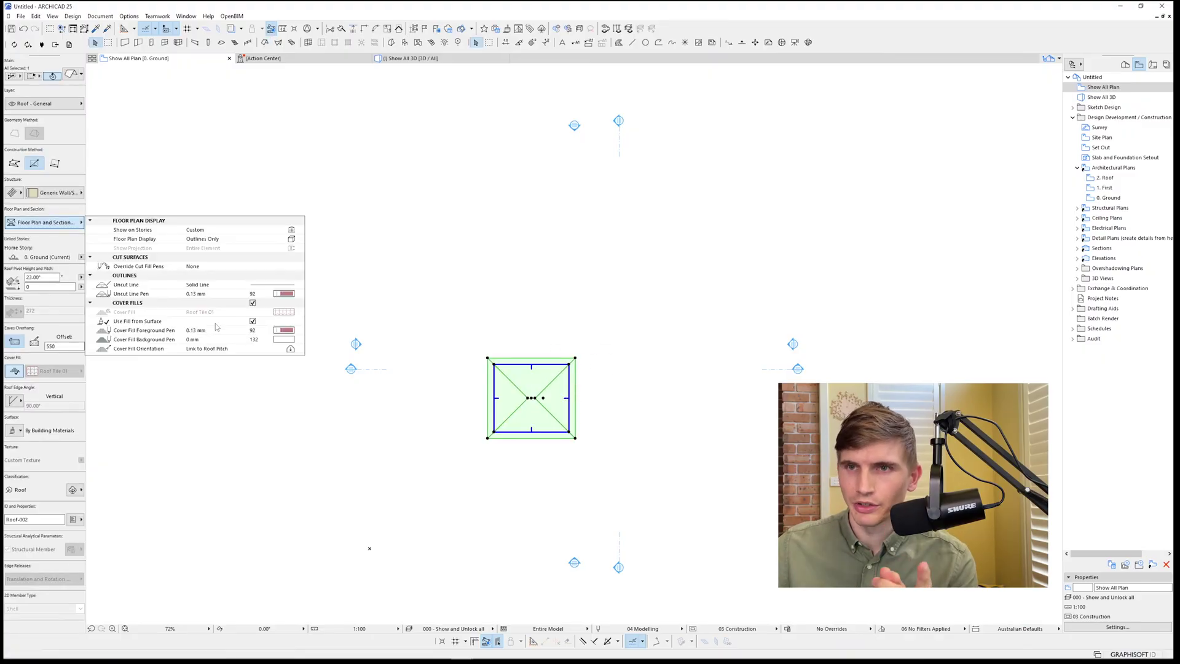
left_click(283, 339)
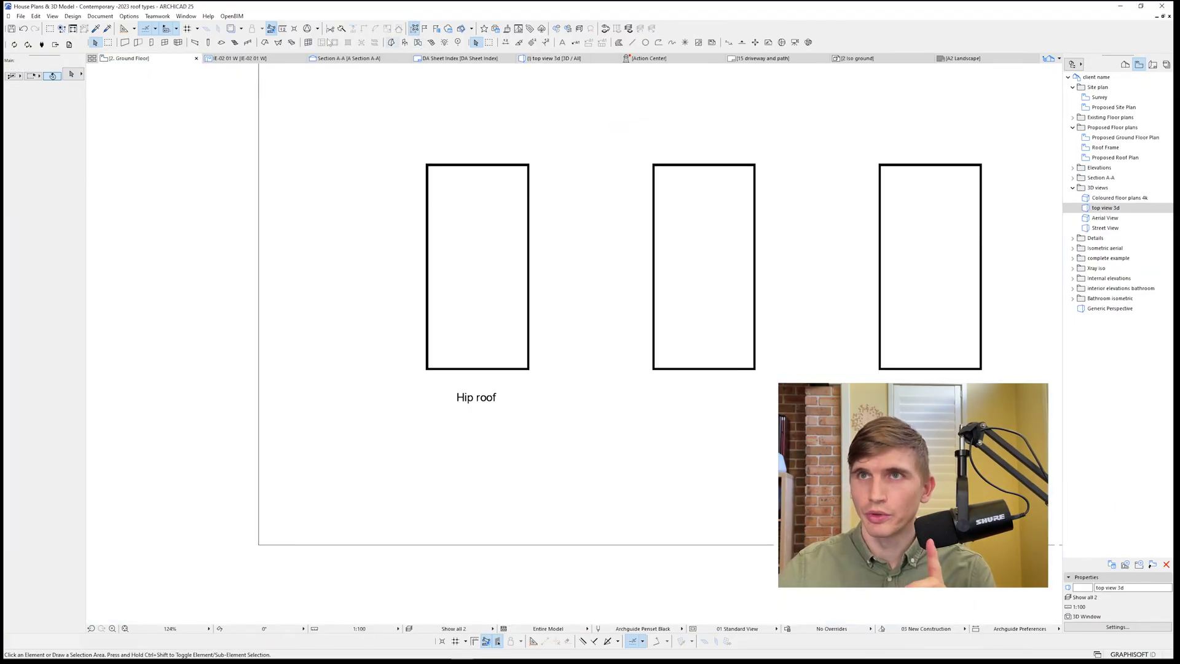
Draw a multi-plane roof over the first 'Hip roof' rectangular footprint.
left_click(266, 43)
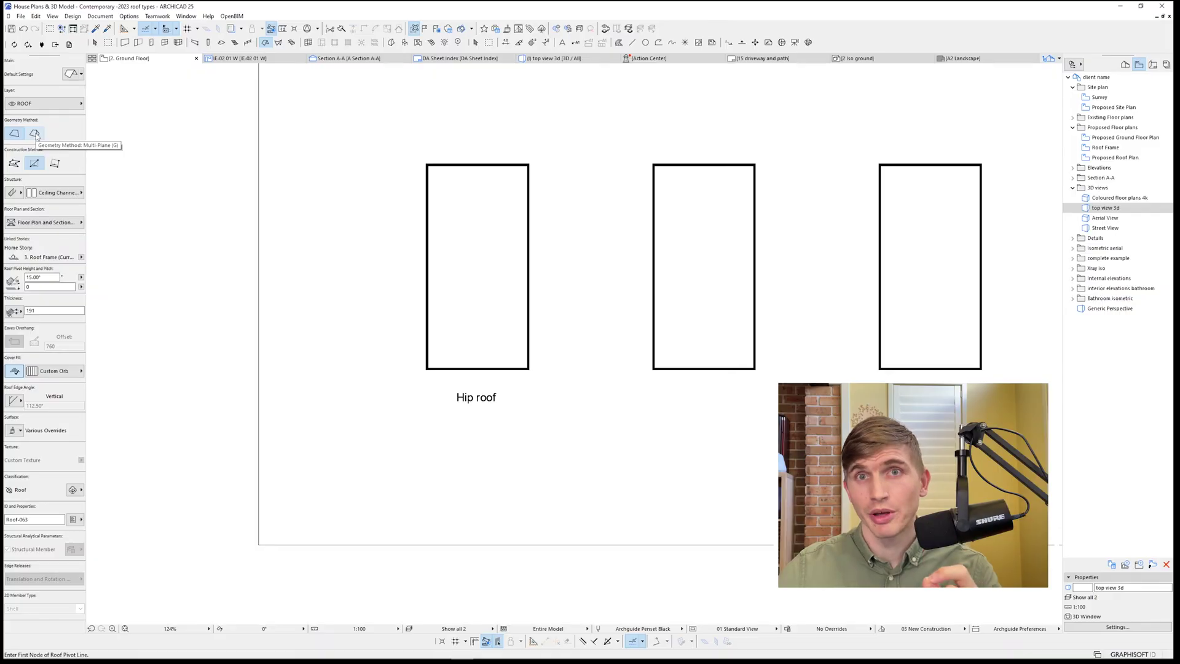
left_click(35, 134)
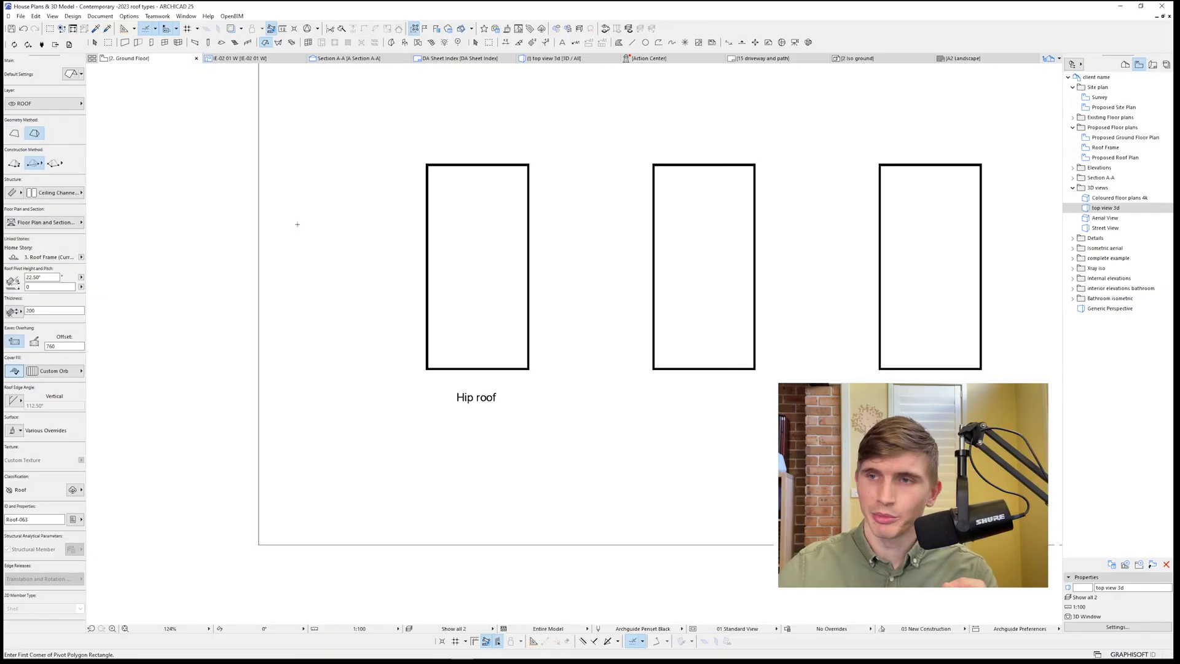
left_click(426, 368)
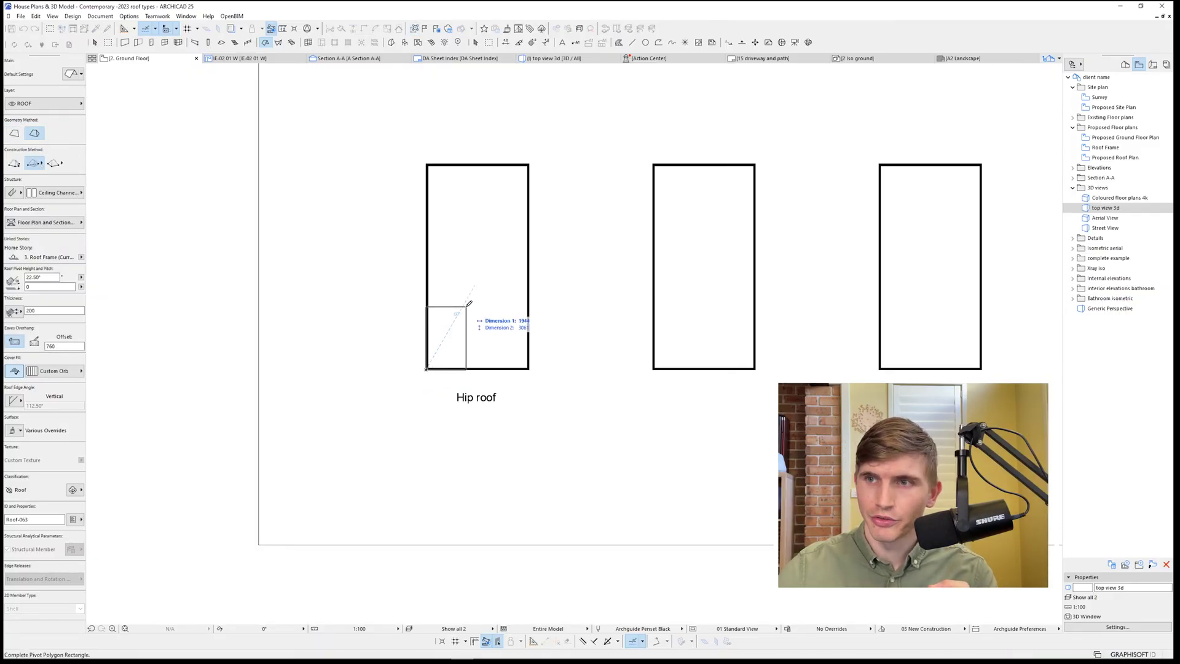
left_click(529, 164)
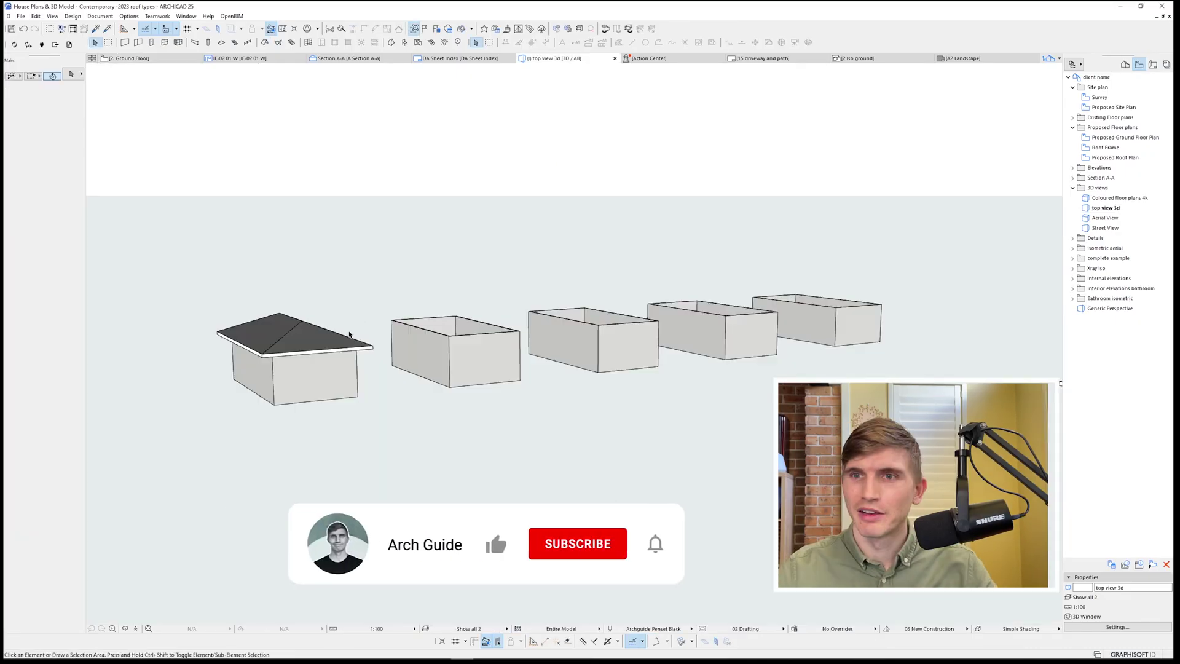
Set the hip roof's pitch to 30° in the Info Box.
left_click(295, 335)
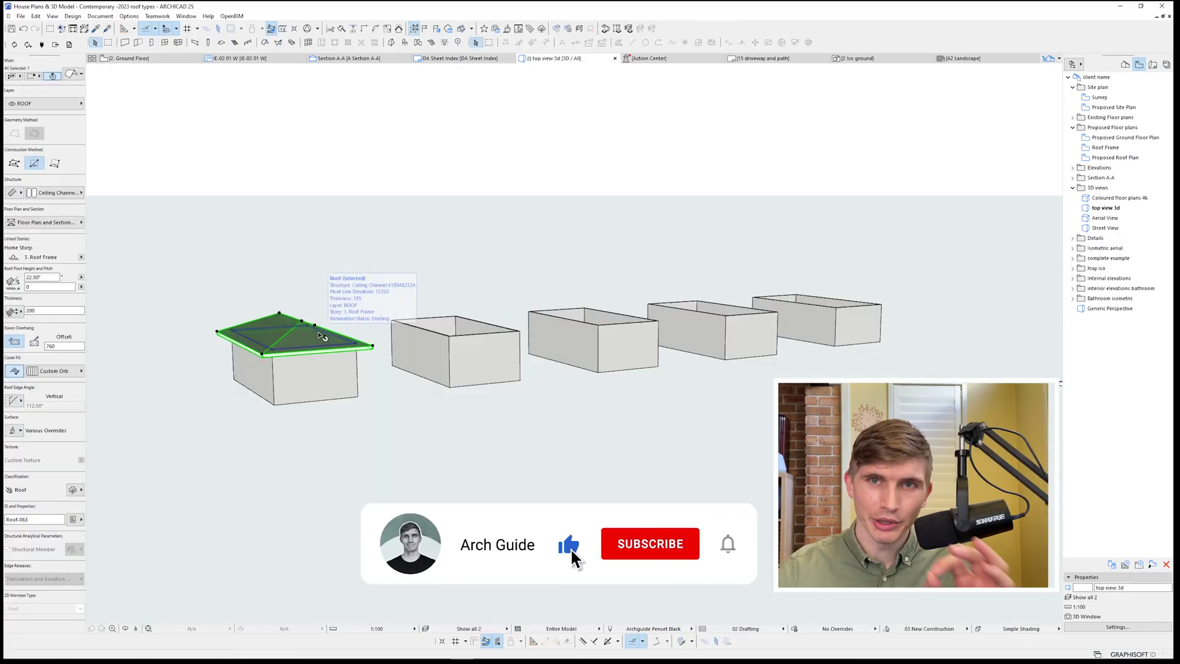
left_click(42, 277)
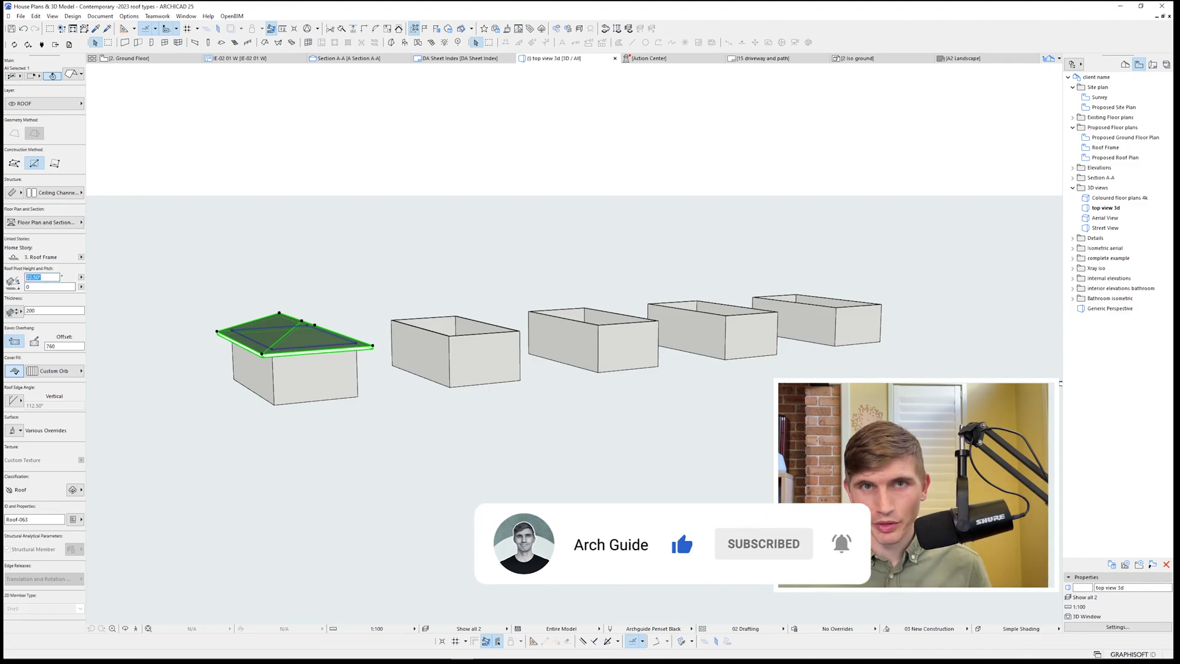
type("30")
key("Return")
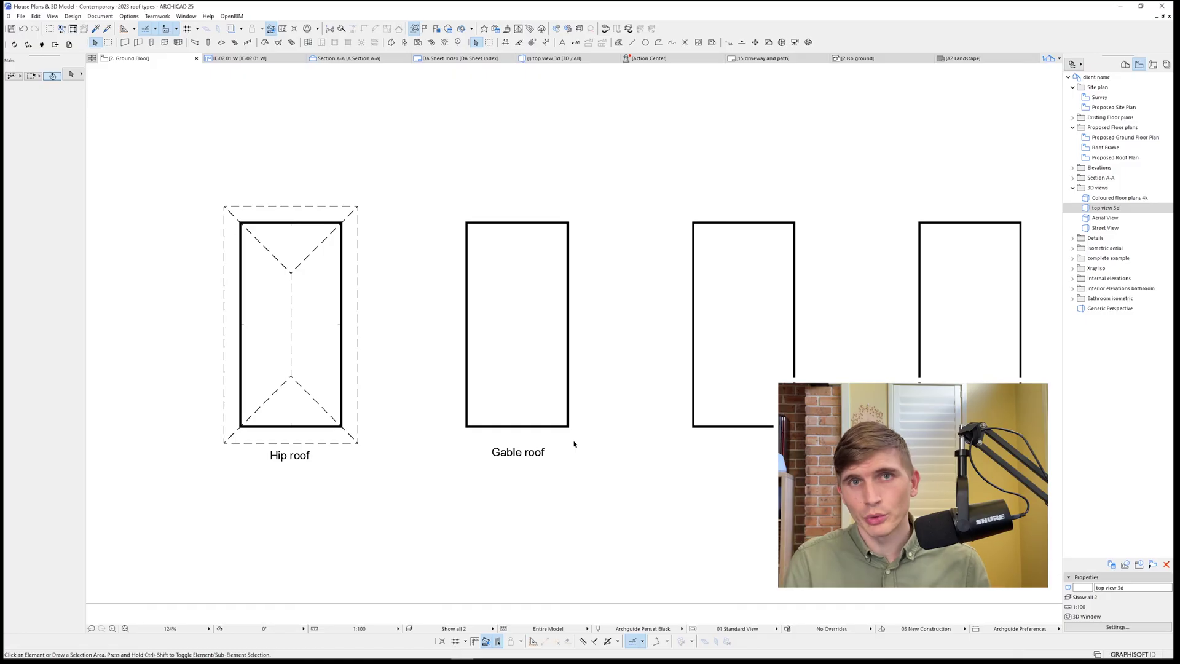
Draw a multi-plane roof over the 'Gable roof' footprint.
left_click(266, 42)
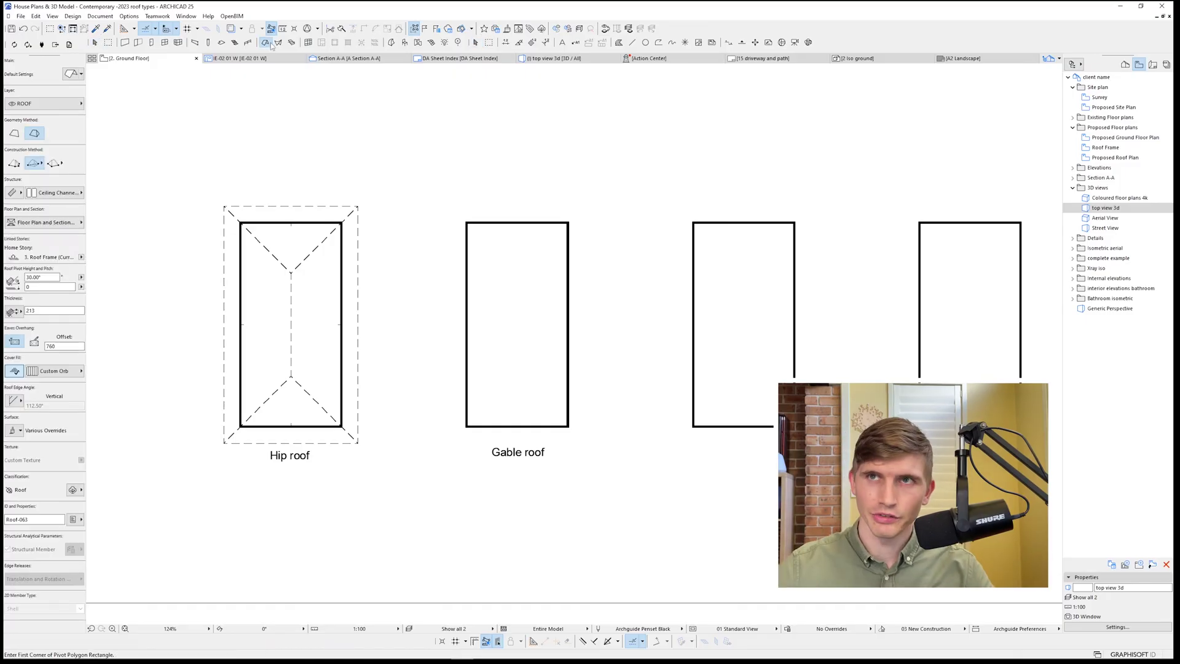
left_click(466, 425)
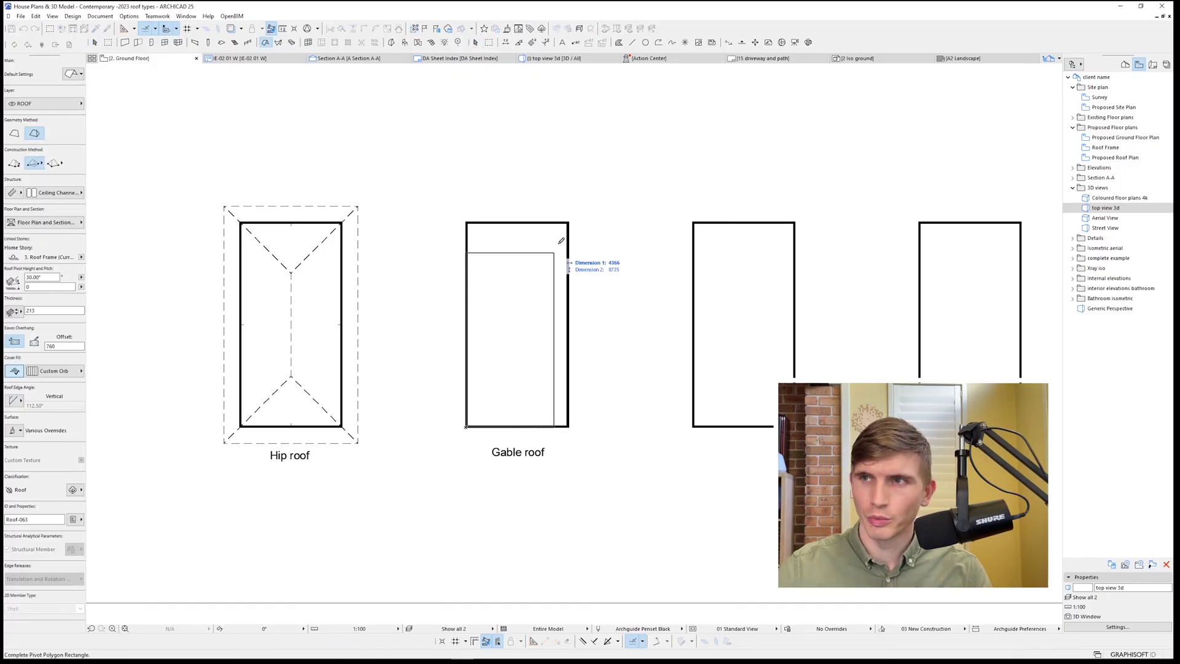
left_click(569, 222)
key("Escape")
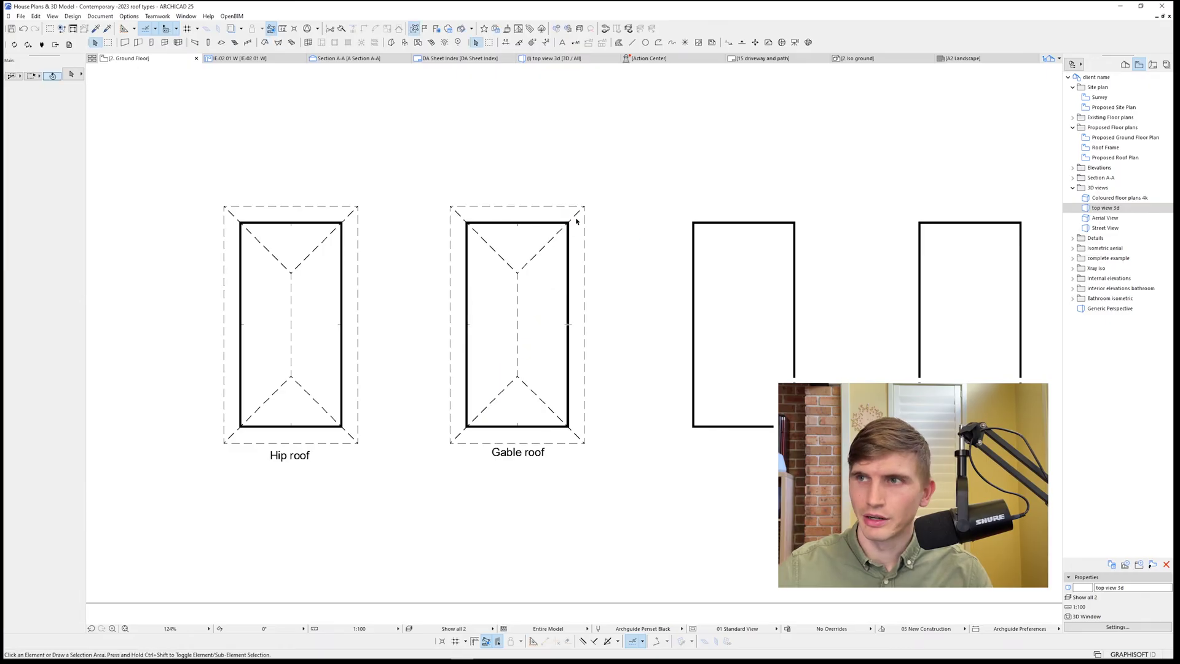
Stretch both ridge ends horizontally to make vertical gable ends.
left_click(520, 277)
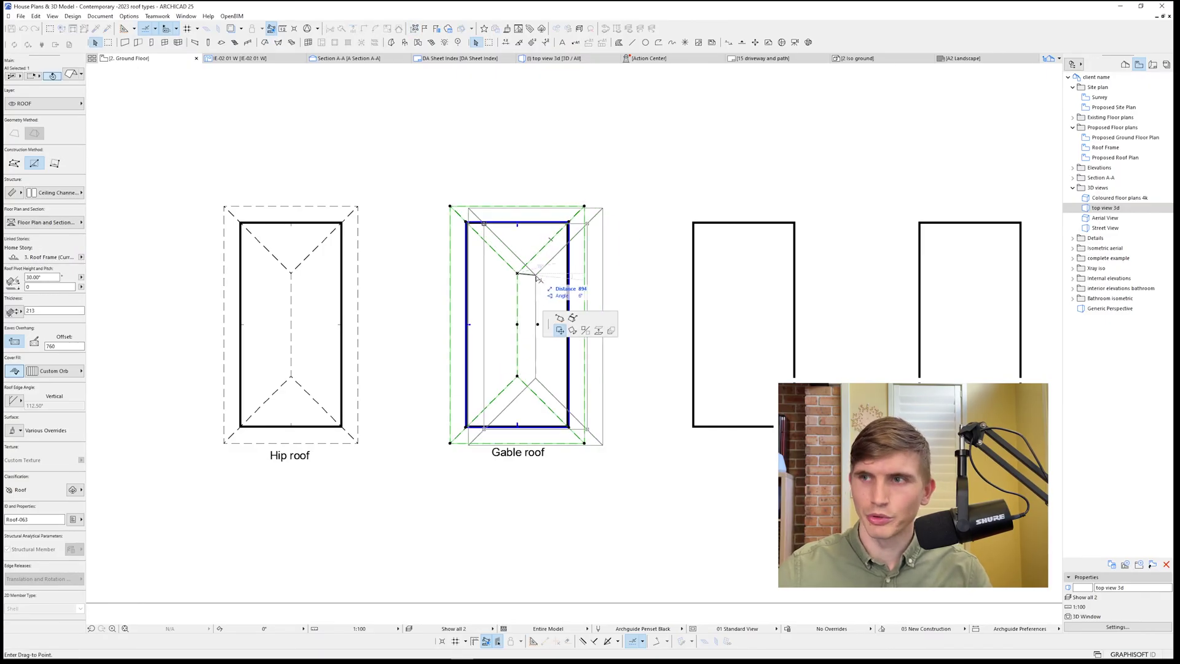
left_click(560, 318)
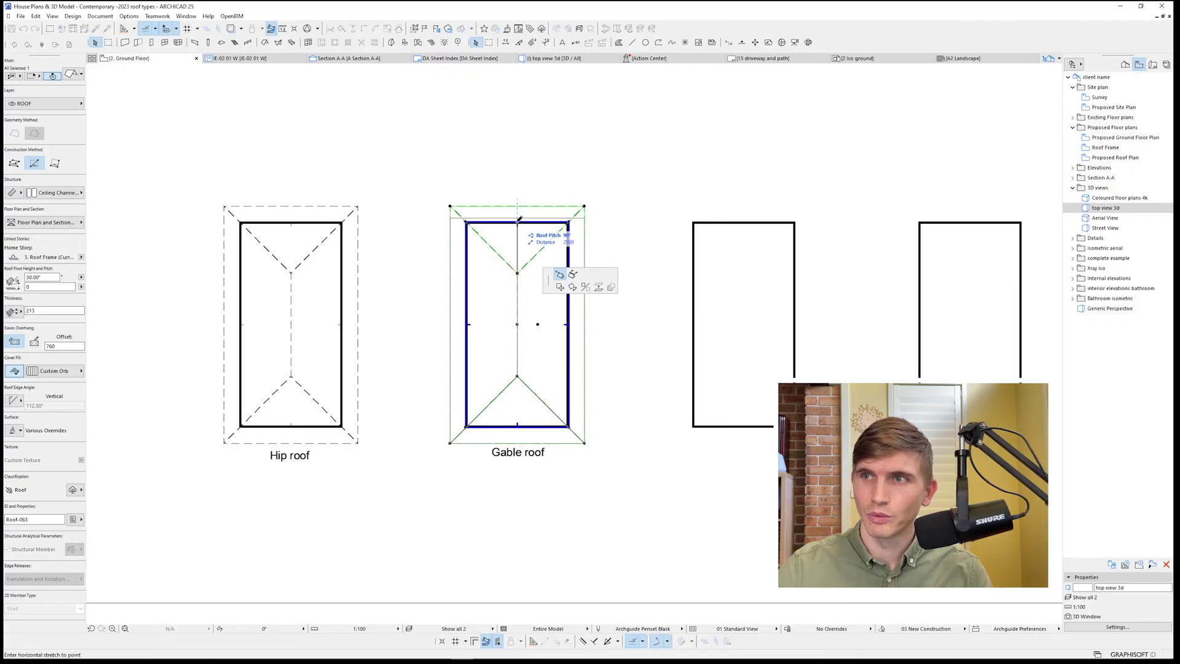
left_click(518, 220)
left_click(517, 377)
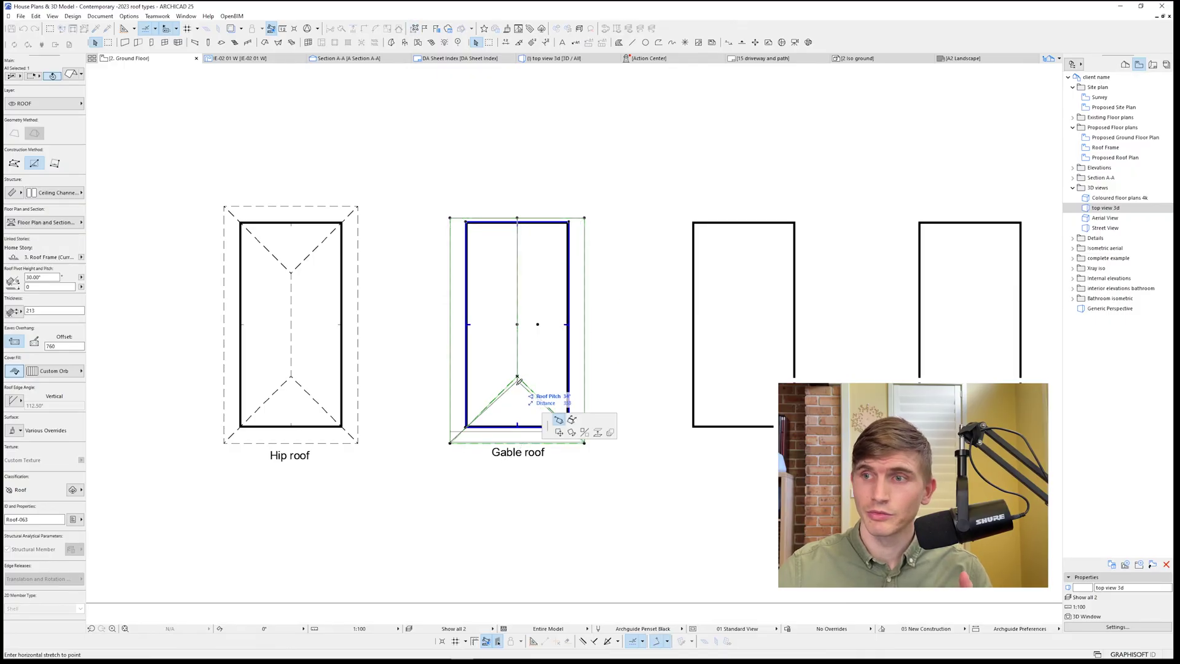
left_click(520, 426)
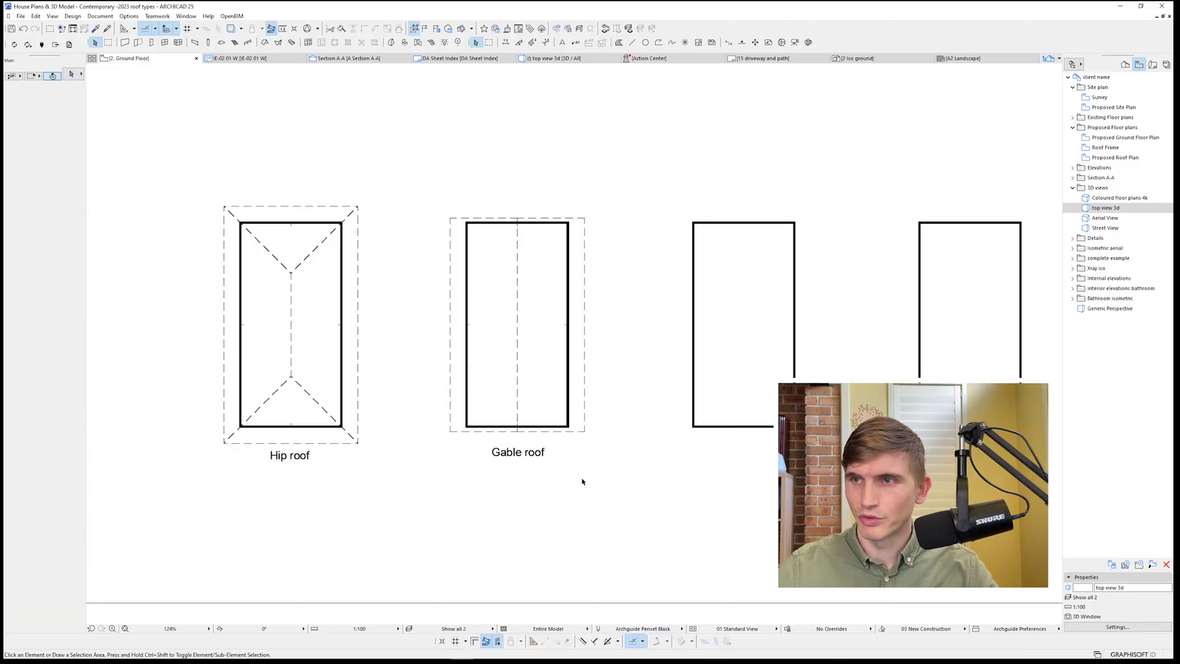
In 3D, raise the gable-end wall's top up to the roof peak.
key("F3")
left_click(520, 330)
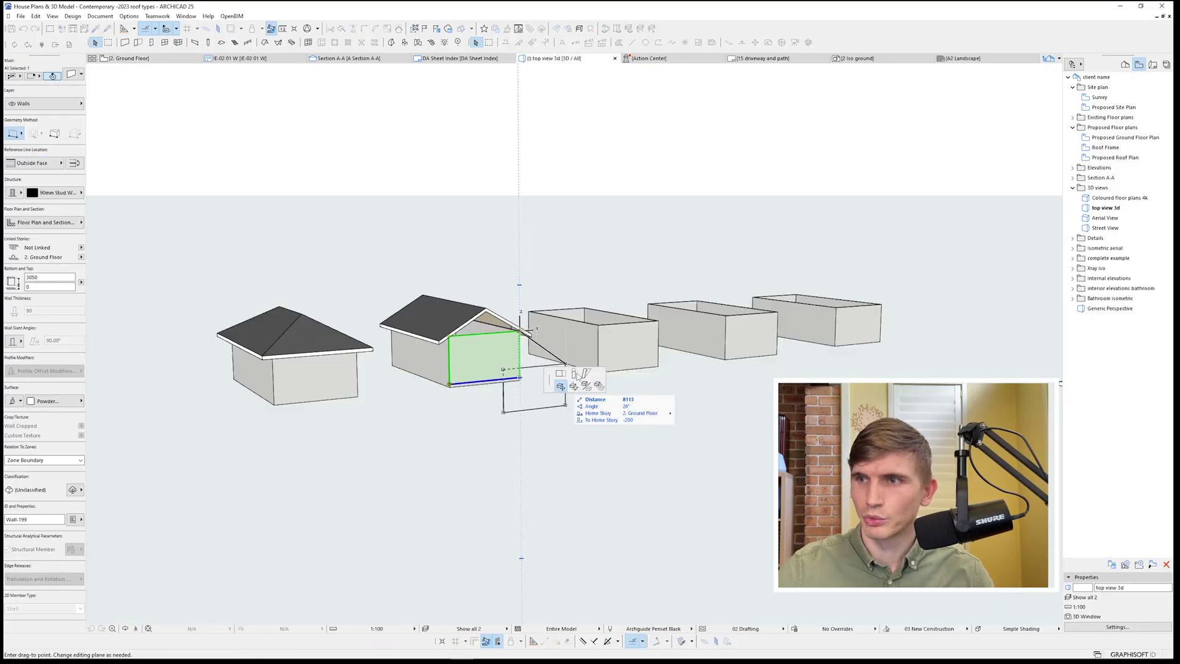
left_click(574, 376)
left_click(516, 300)
Trim the wall to the gable roof using Subtraction with upward extrusion.
right_click(516, 224)
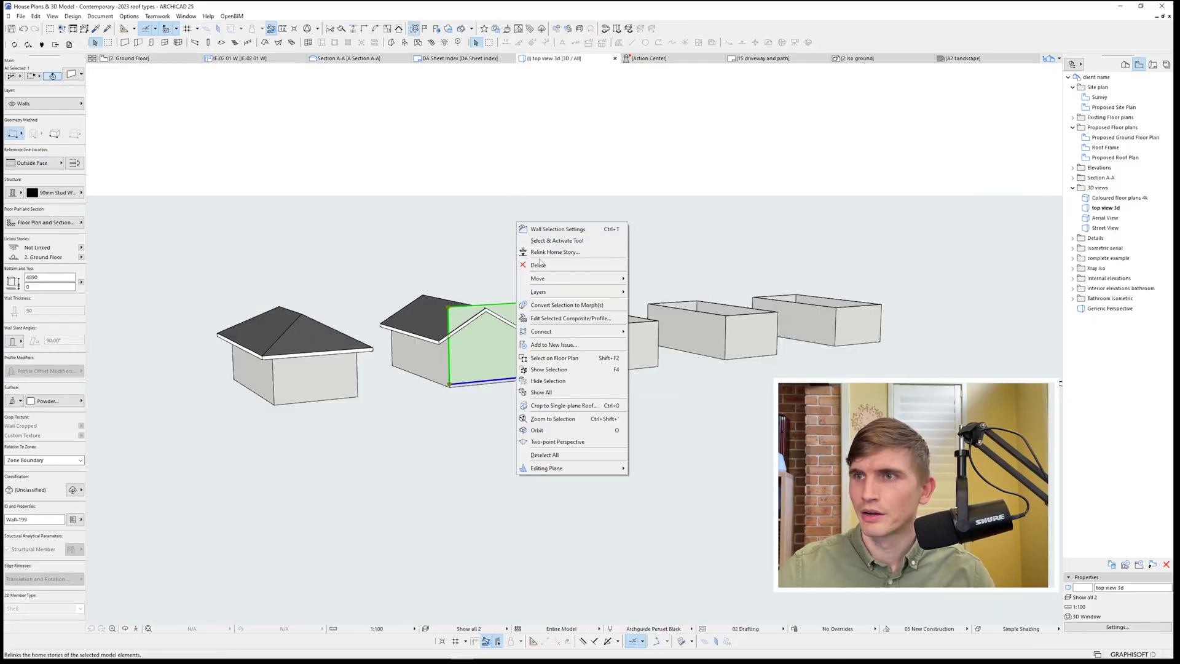
mouse_move(565, 335)
left_click(671, 356)
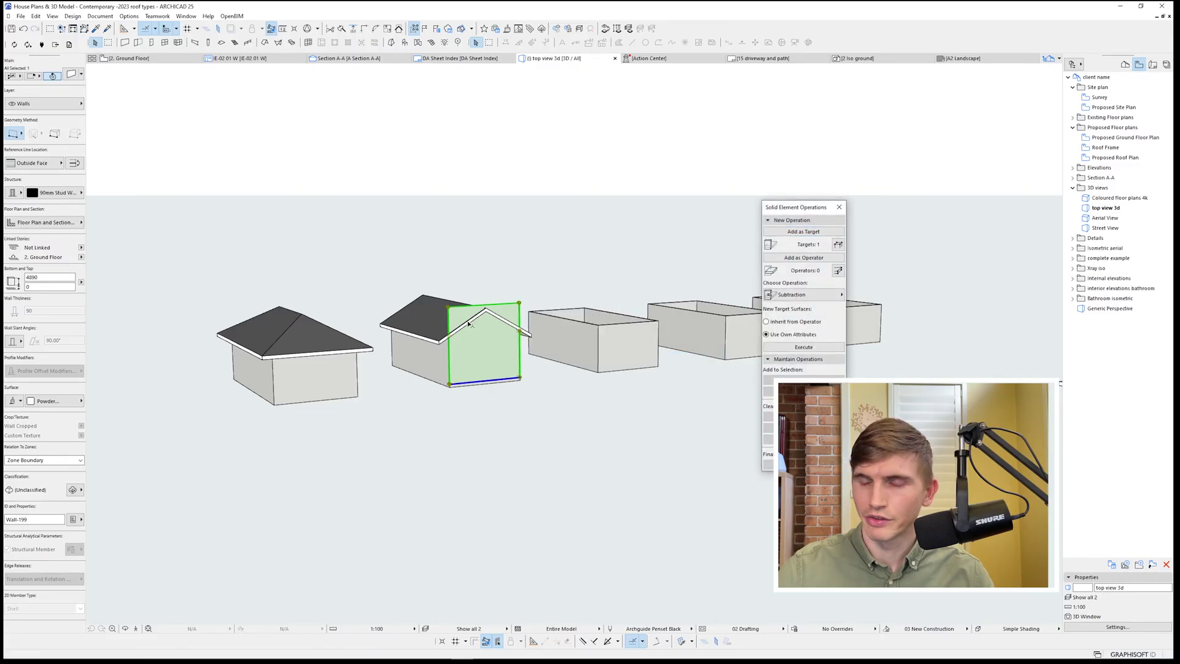
key("Escape")
left_click(475, 320)
left_click(800, 258)
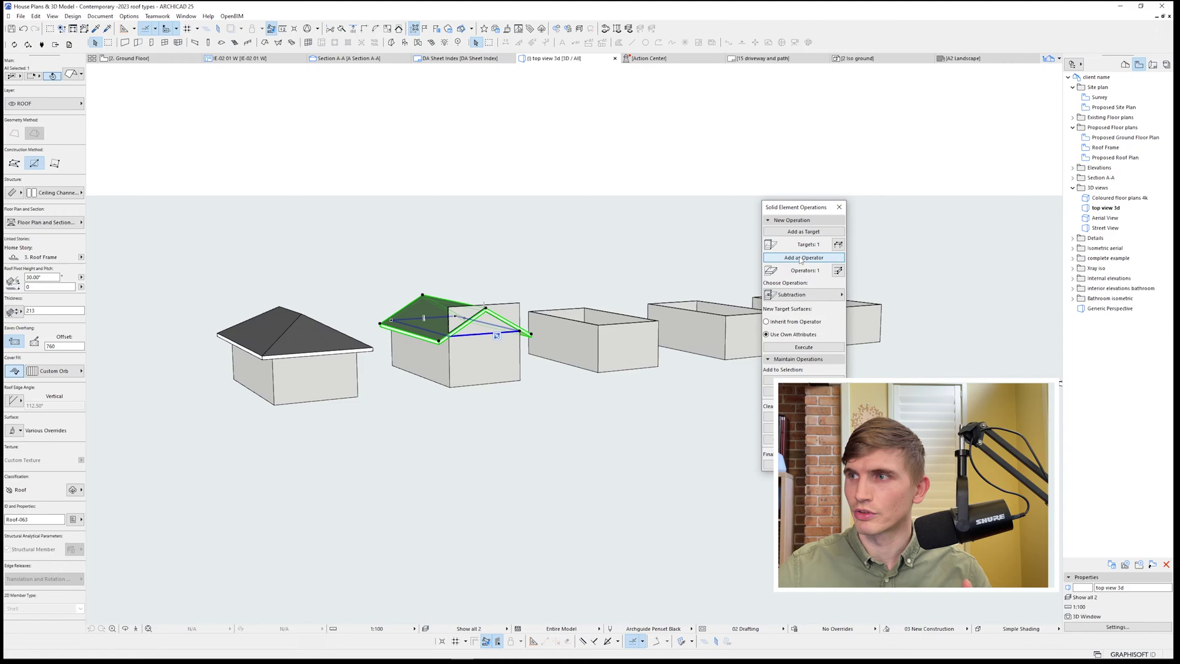
left_click(799, 295)
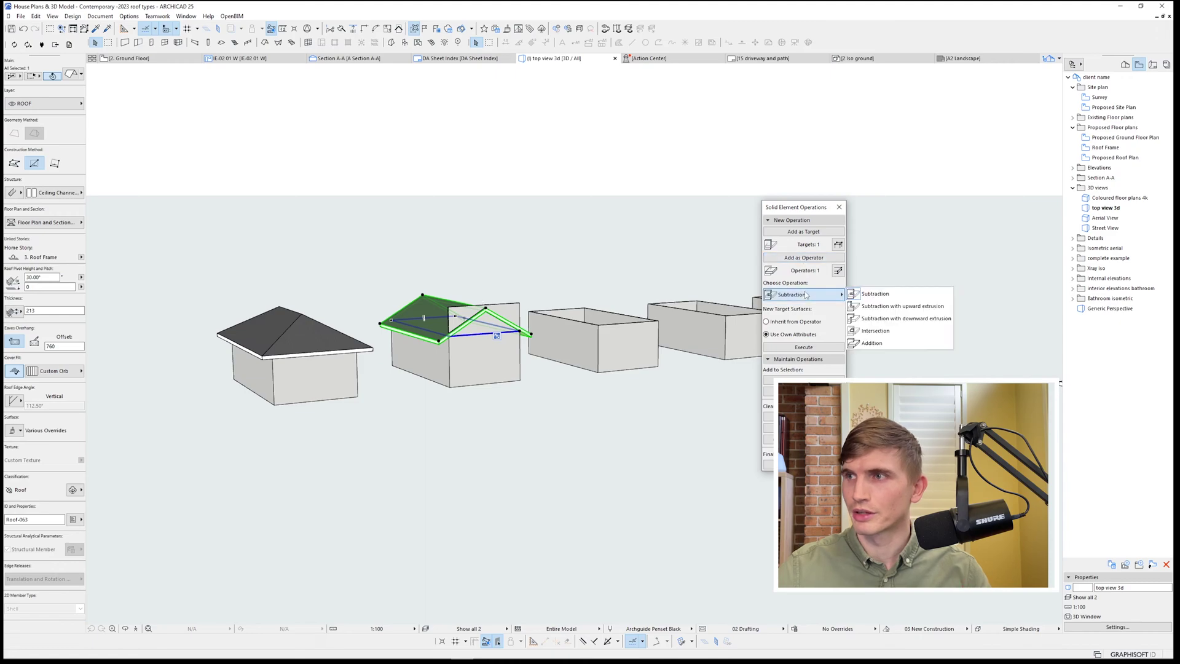
left_click(870, 307)
left_click(816, 347)
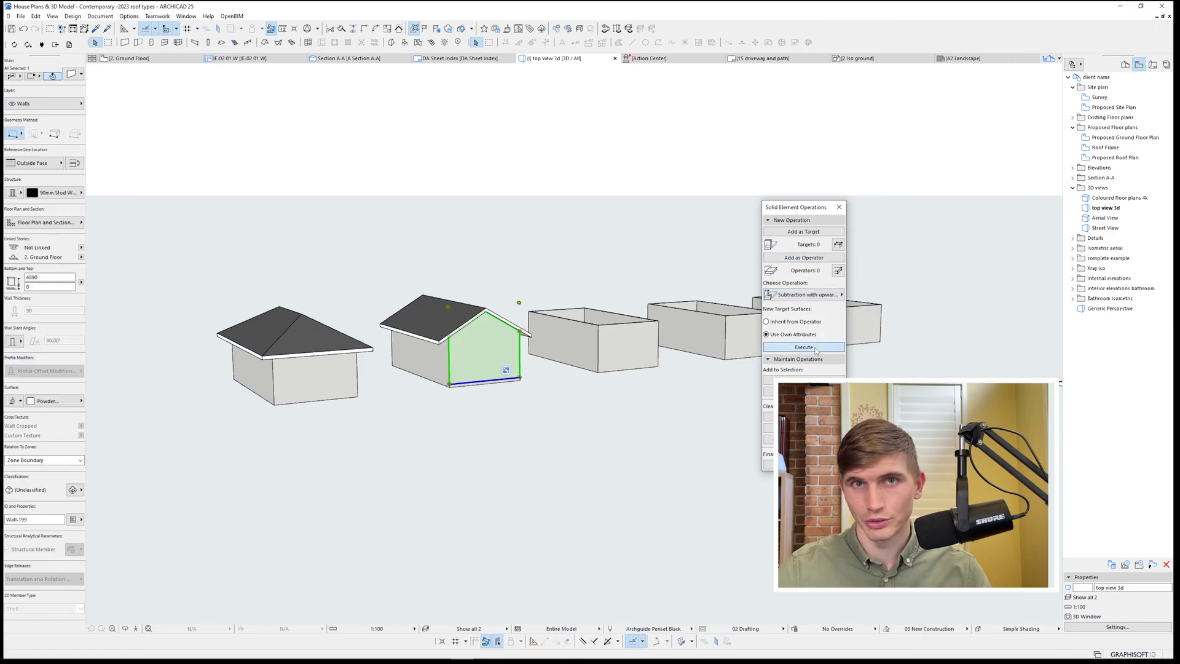
left_click(561, 211)
key("F2")
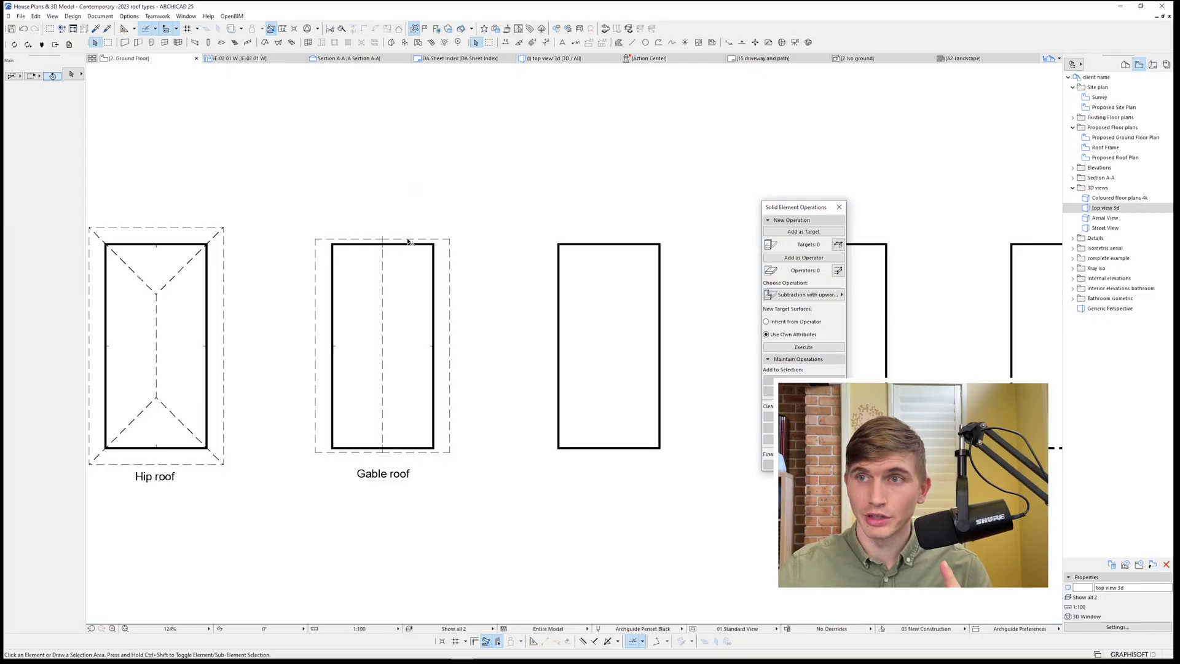
Offset the gable roof's top and outline edges outward so the eaves overhang the walls.
left_click(409, 242)
left_click(410, 239)
left_click(521, 277)
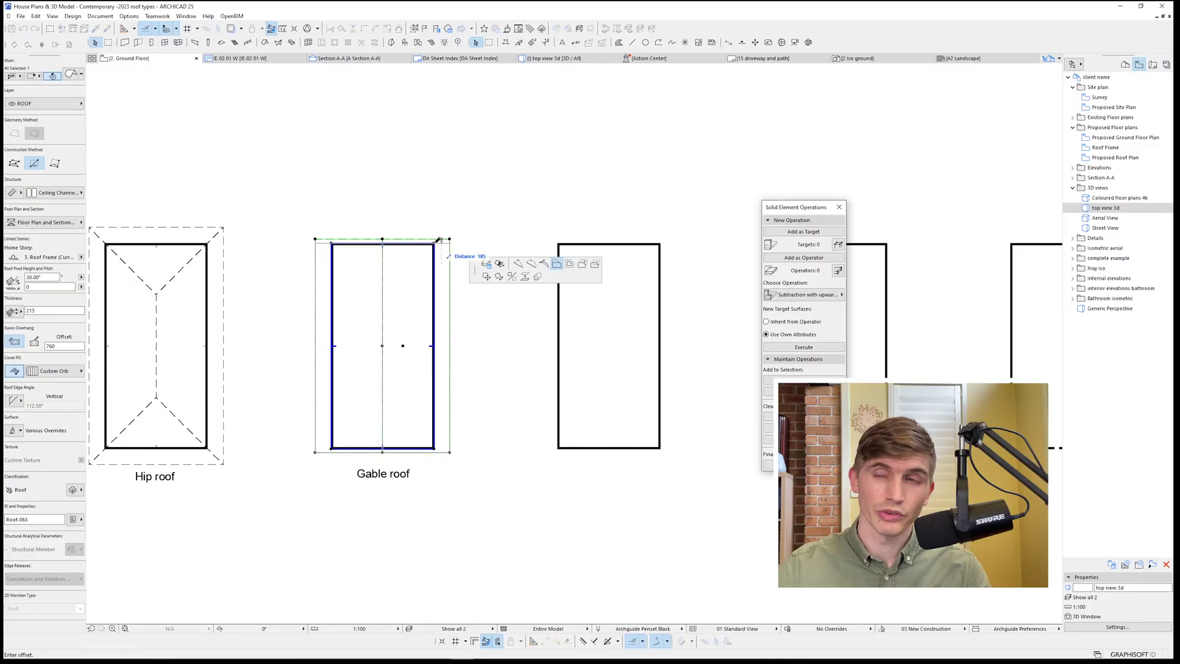
left_click(435, 243)
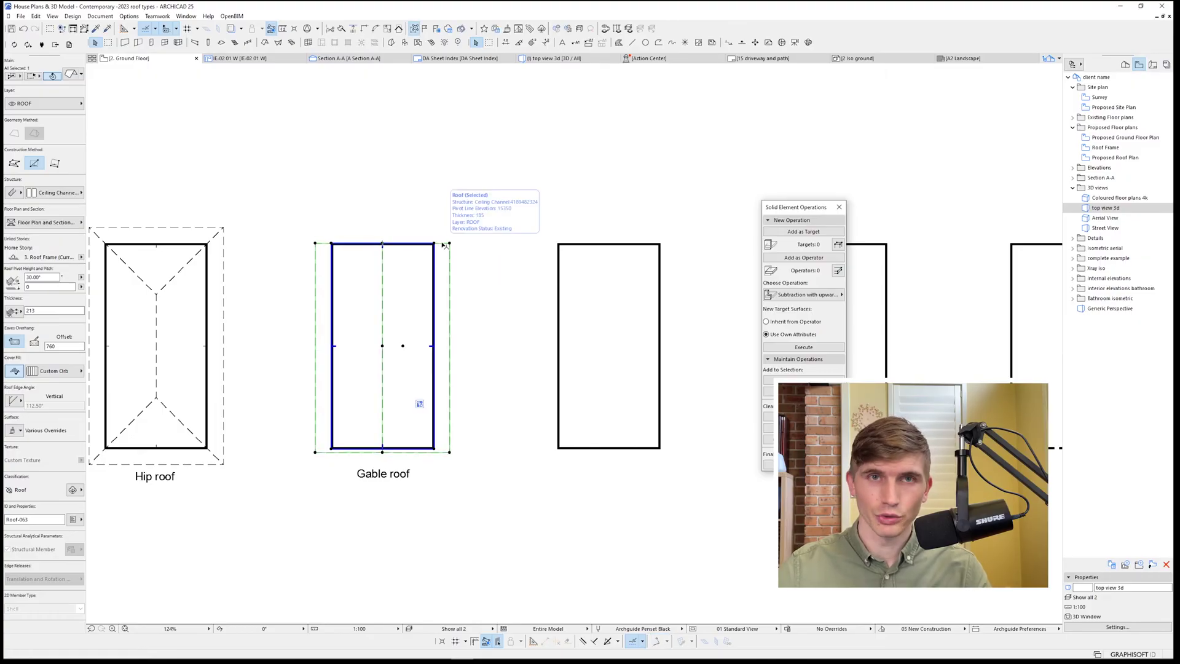
left_click(447, 243)
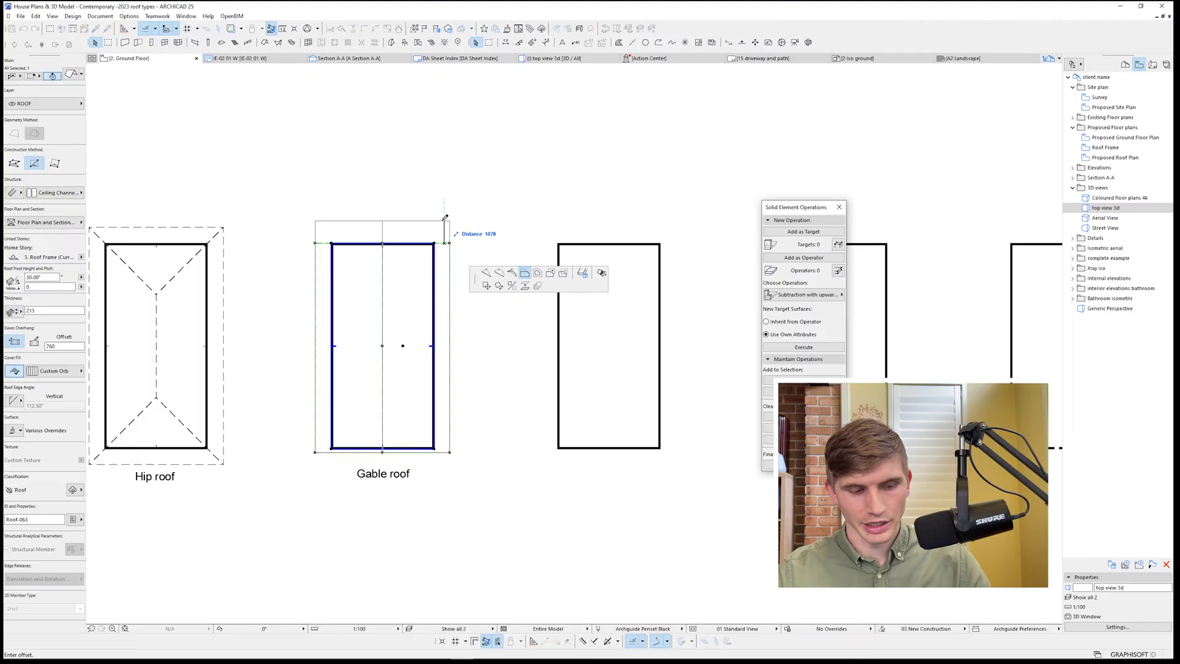
left_click(446, 231)
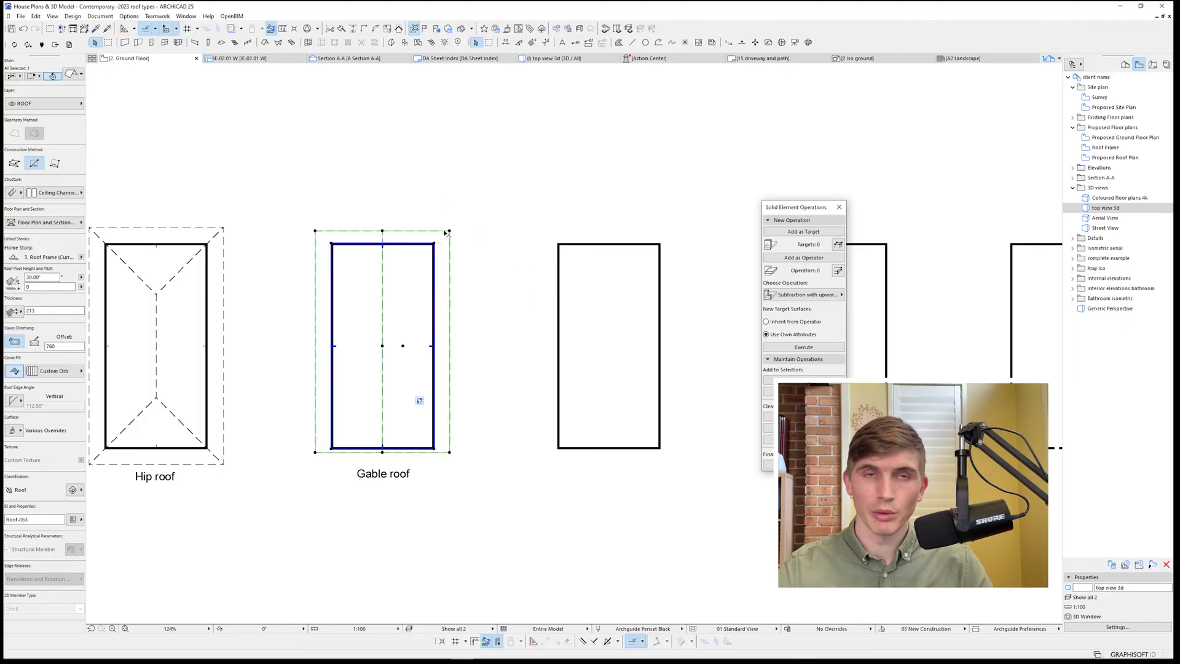
left_click(440, 452)
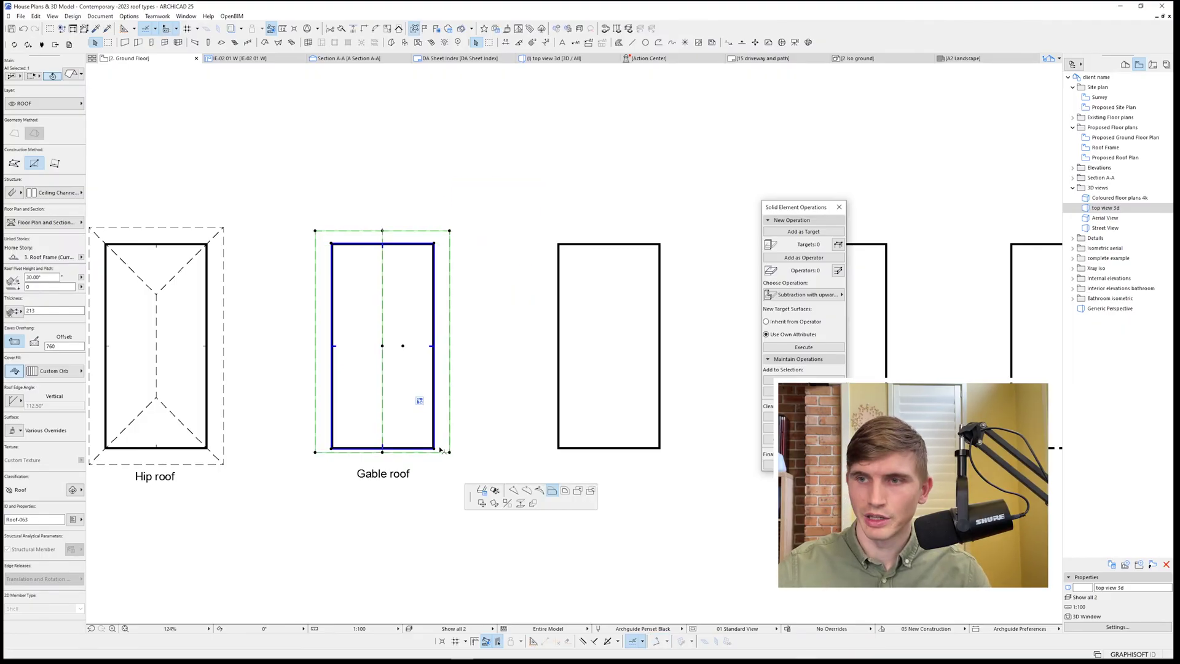
key("Return")
key("Escape")
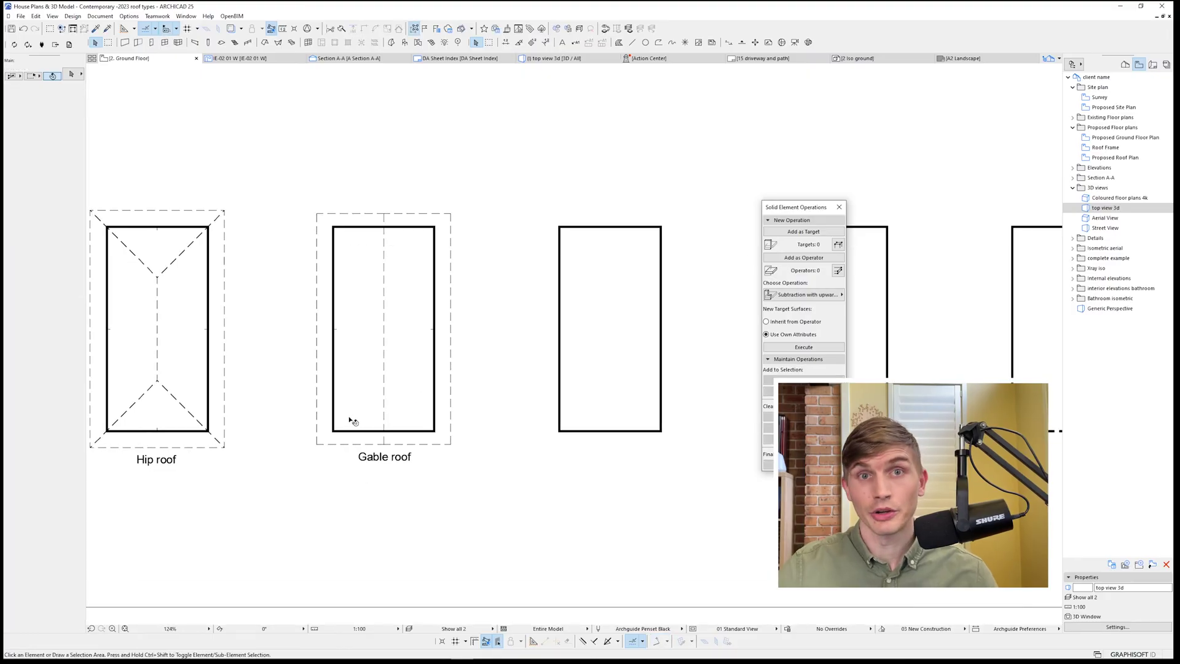
Draw a 15° single-slope roof over the third rectangle, pivoting on its left wall line.
scroll(467, 350, "down", 2)
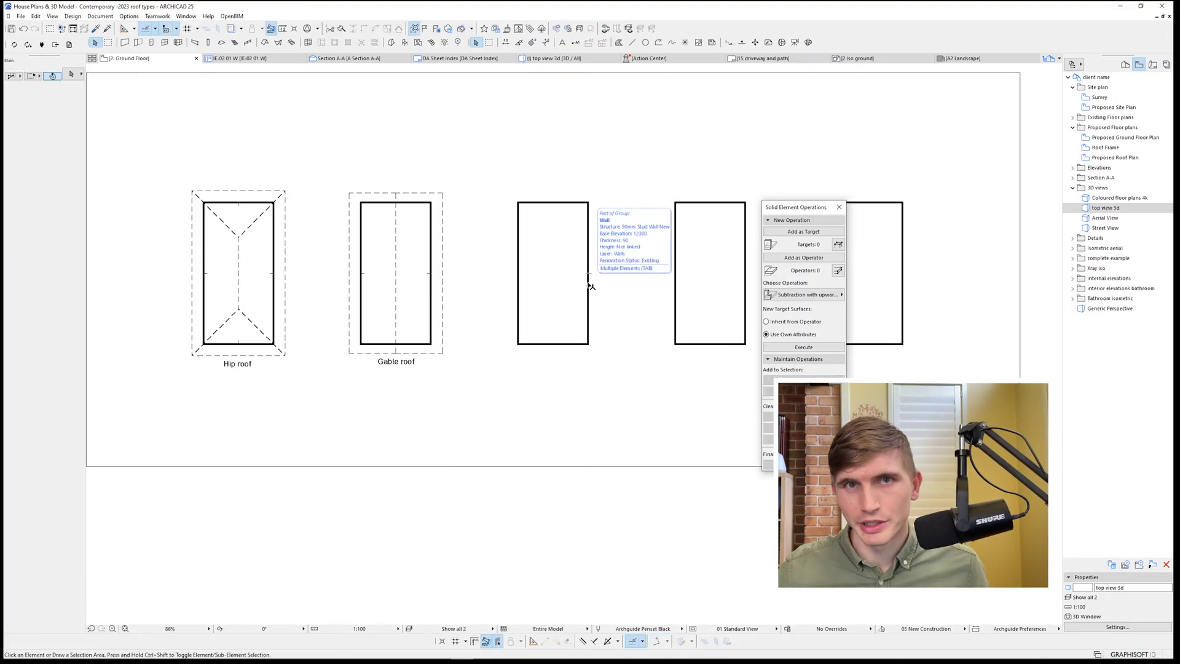
left_click(265, 42)
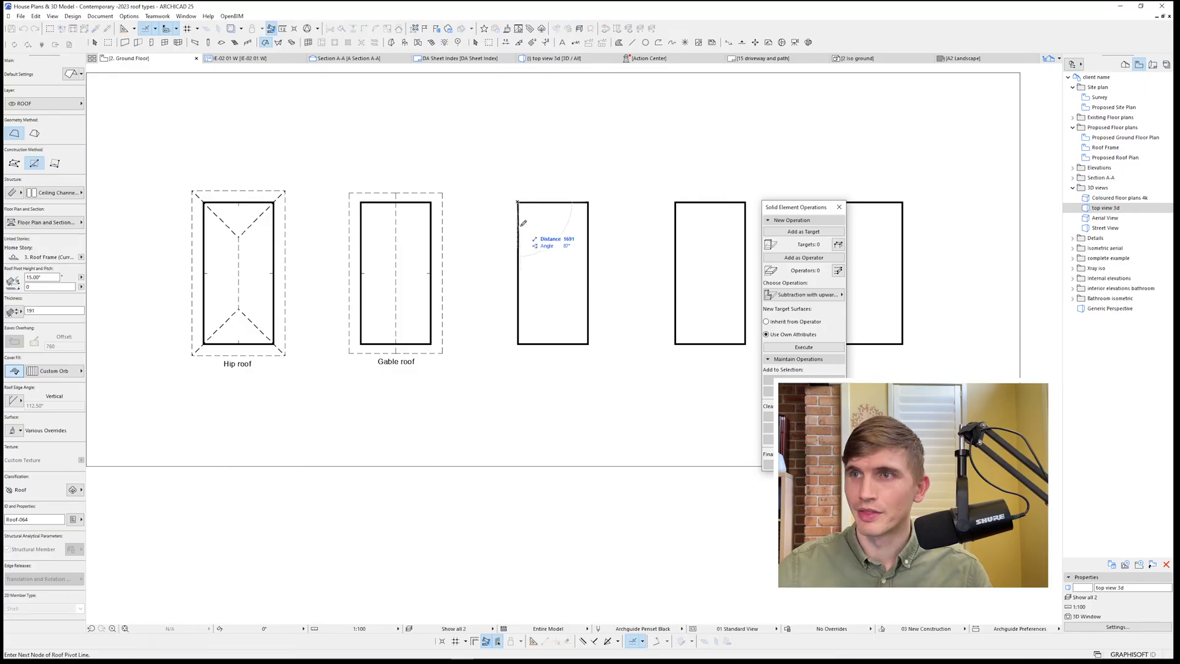
left_click(518, 202)
scroll(525, 335, "up", 2)
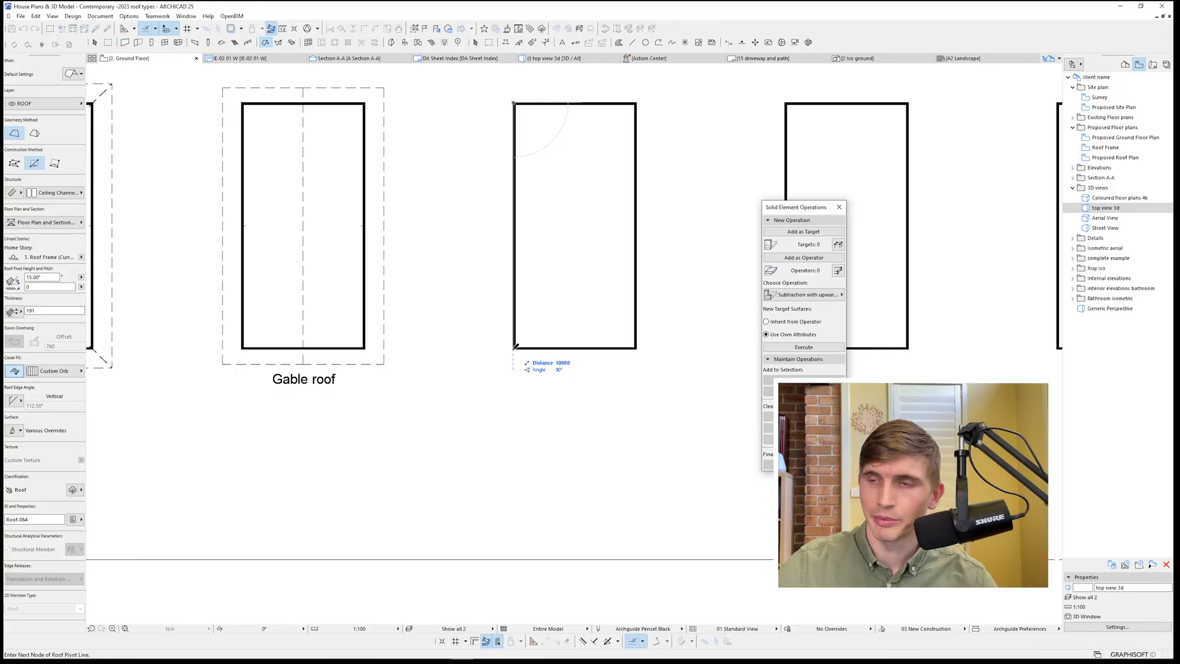
left_click(513, 348)
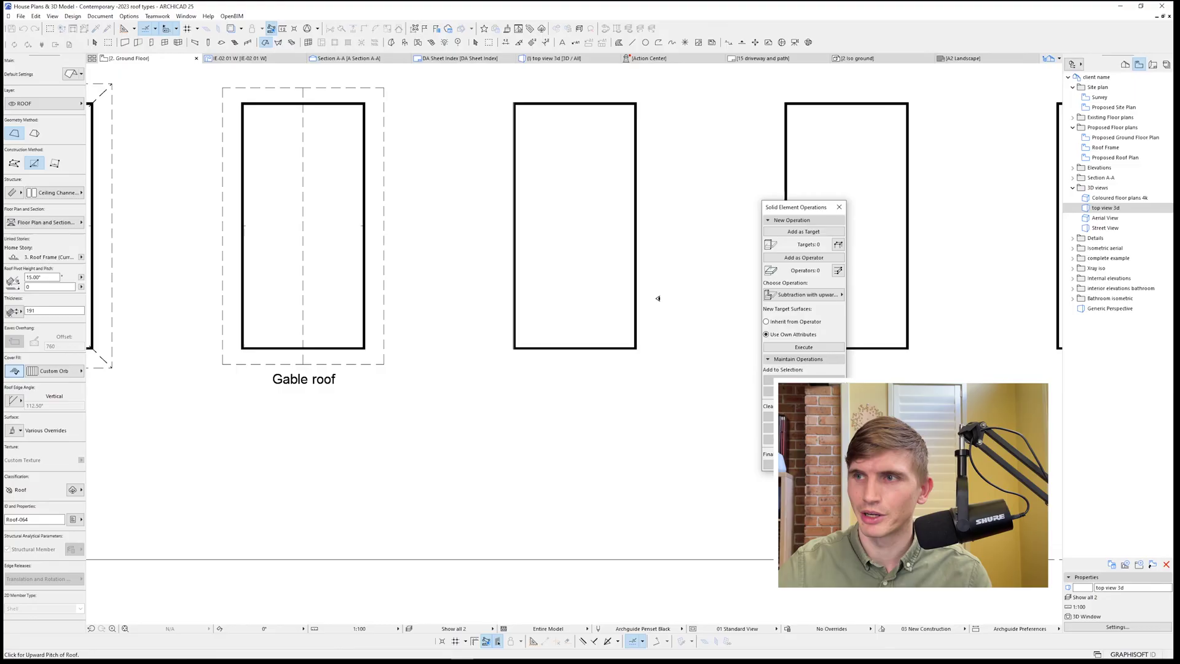
left_click(669, 289)
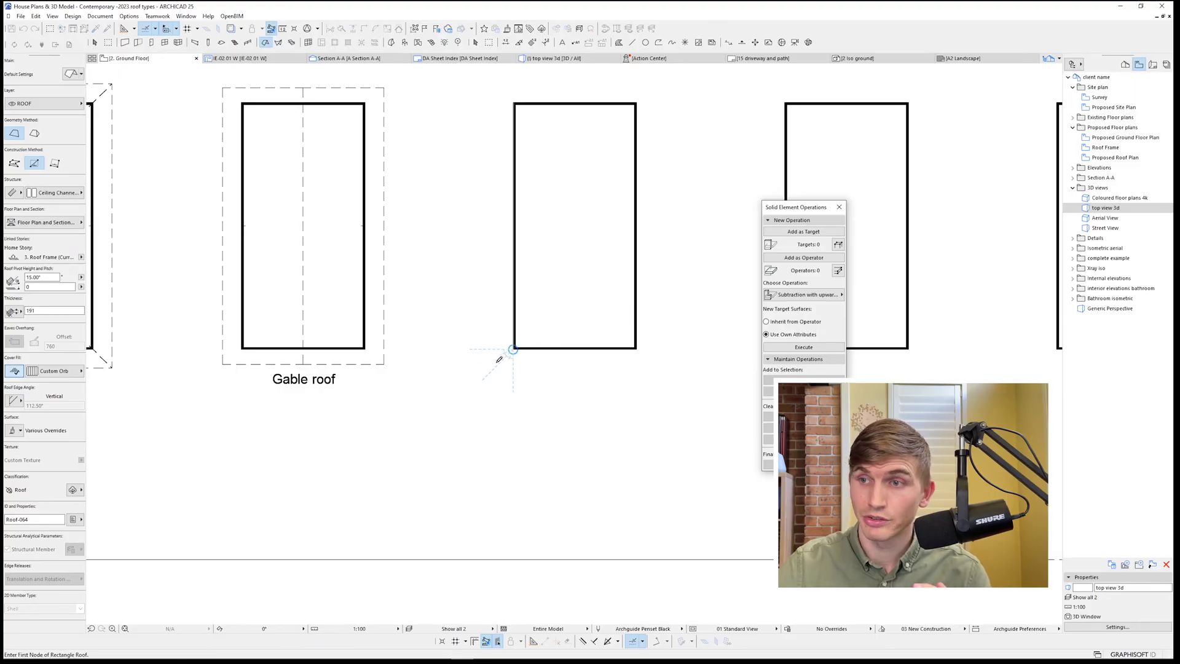
left_click(513, 348)
left_click(661, 89)
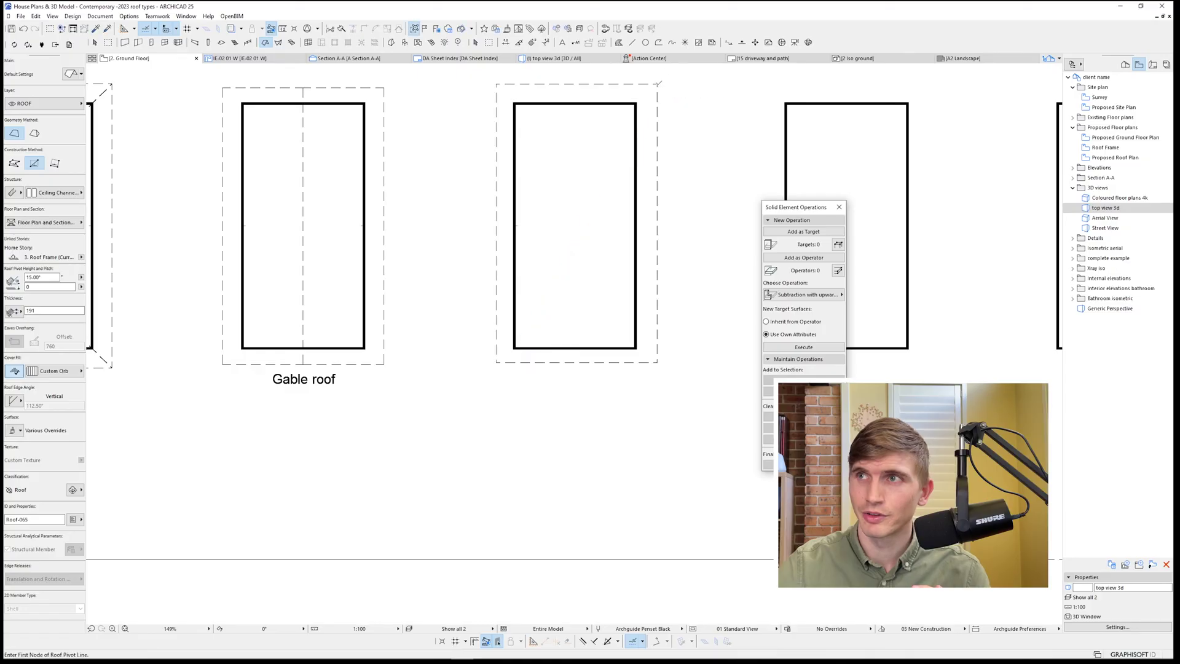
Preview the new roof in 3D and return to the floor plan.
key("F3")
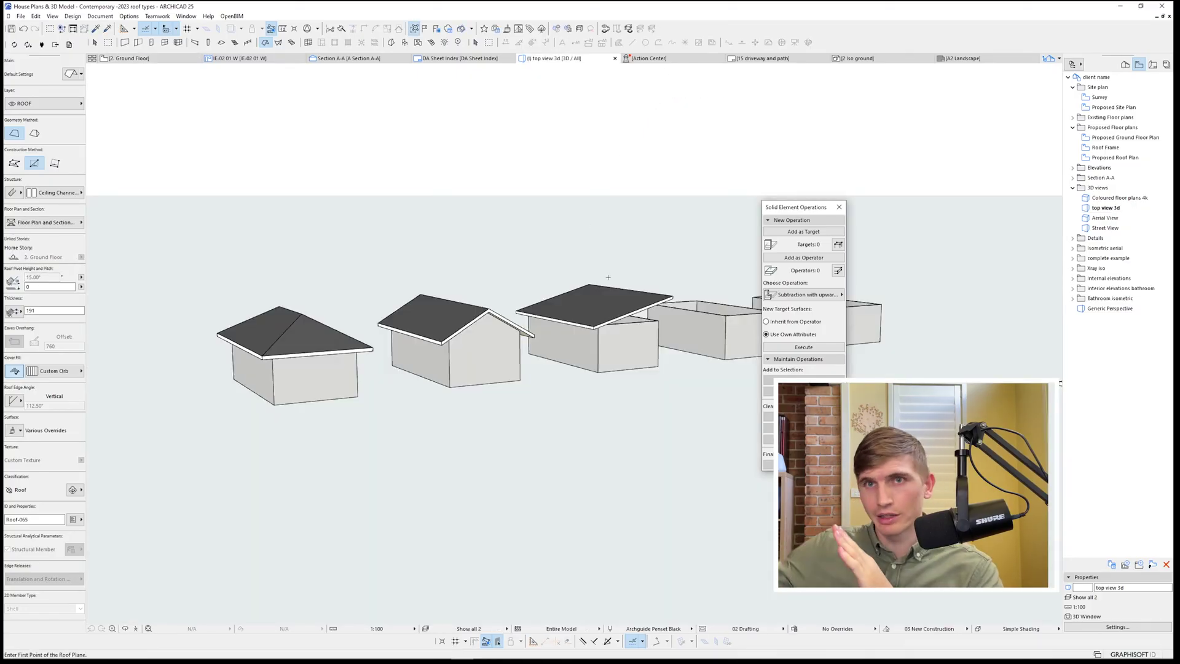
key("F2")
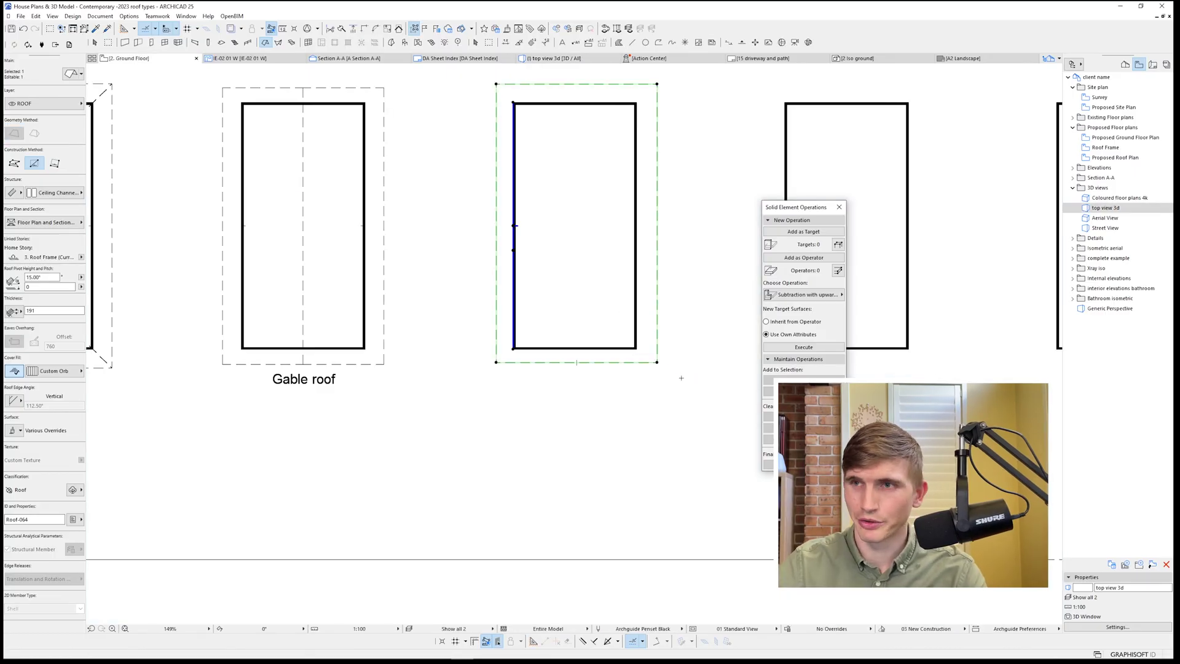
key("Escape")
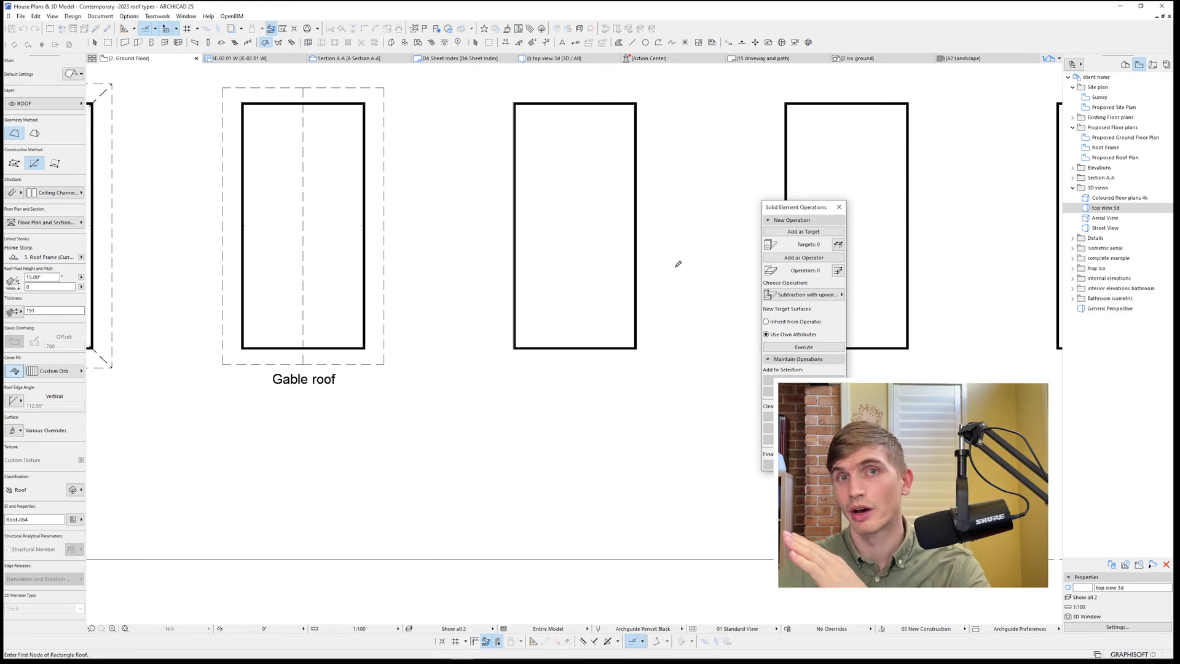
left_click(513, 348)
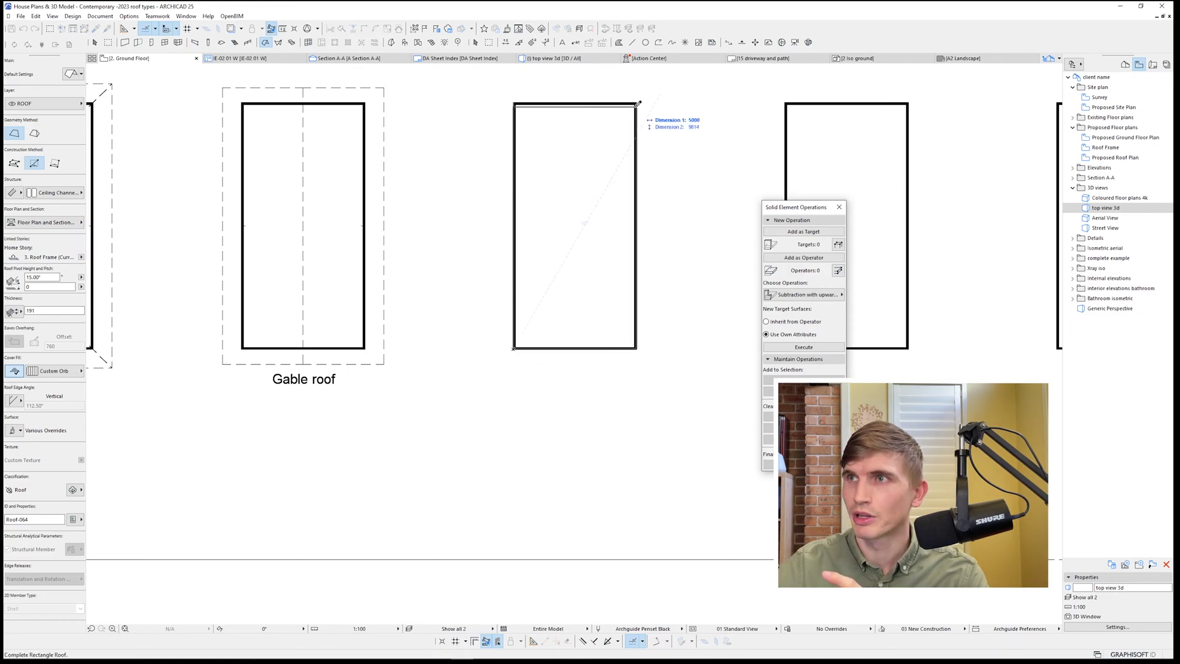
key("Escape")
key("Escape")
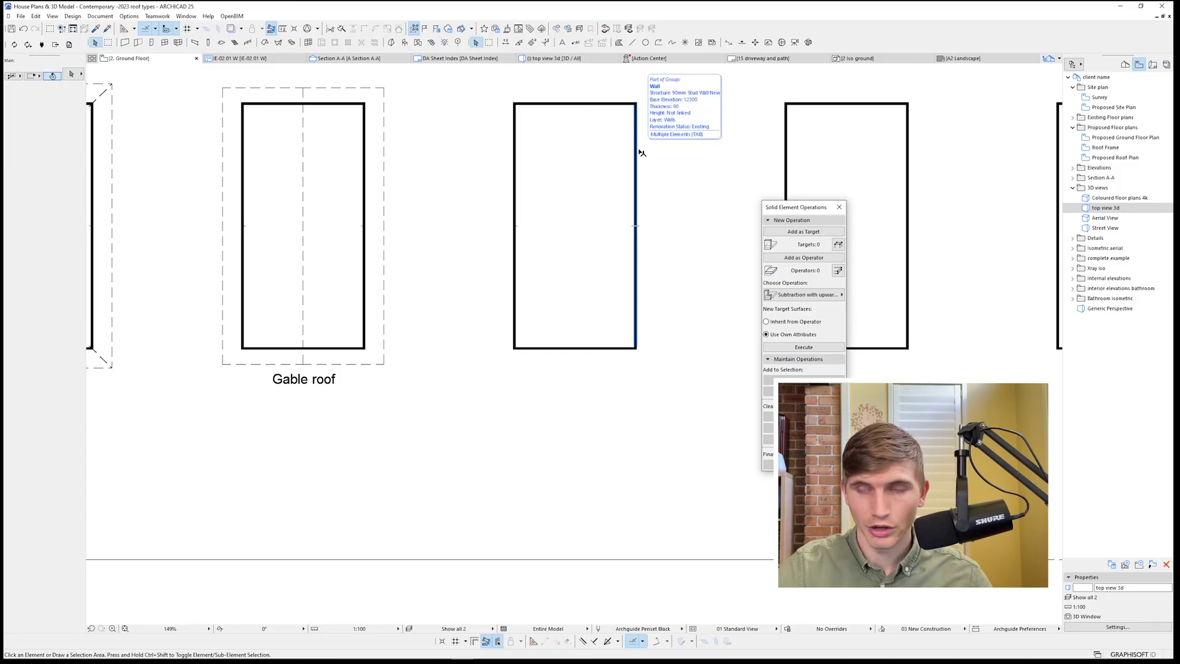
Offset all edges of the single-slope roof together for an eave overhang.
key("Tab")
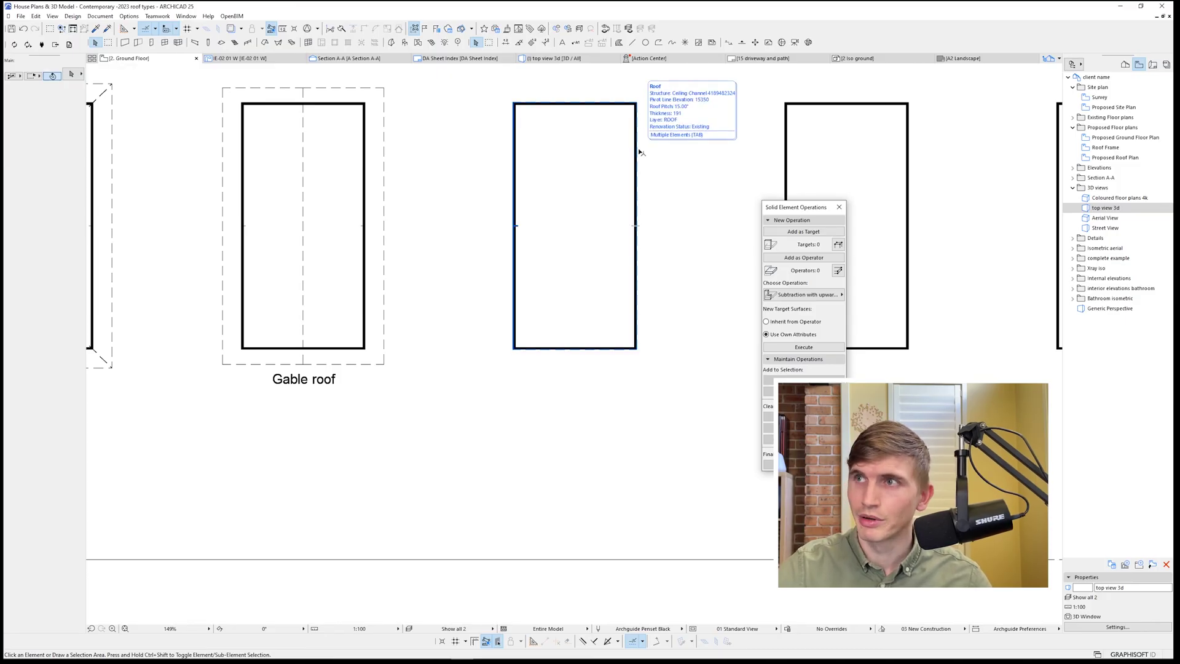
left_click(640, 152)
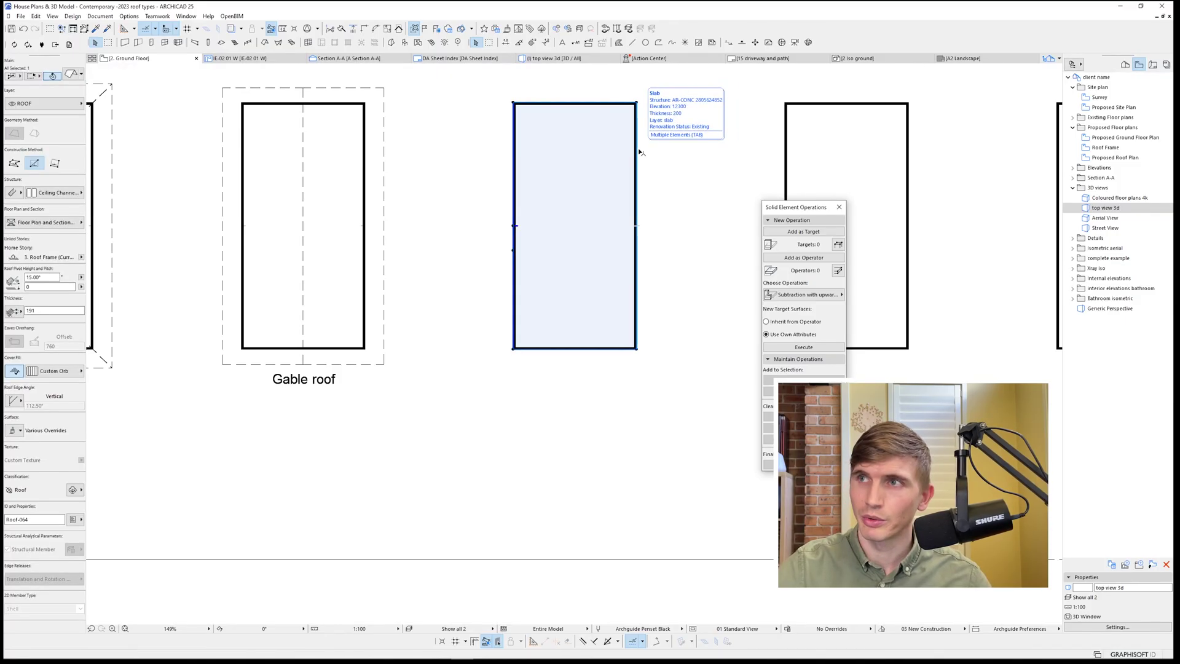
left_click(594, 105)
left_click(672, 143)
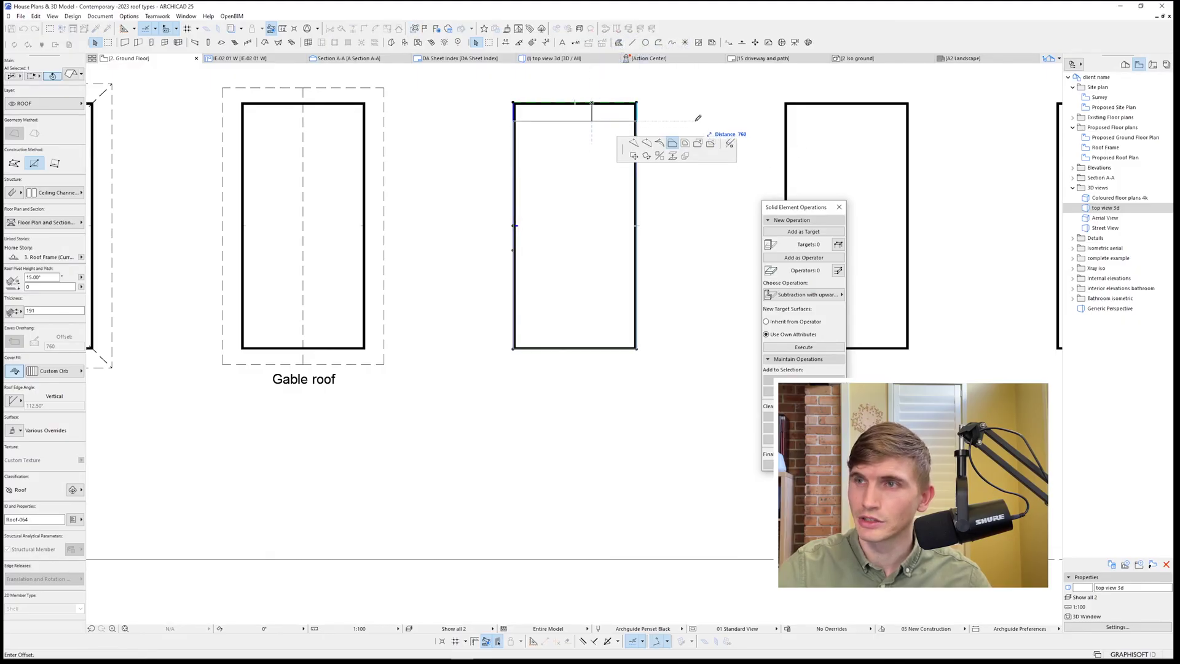
left_click(686, 144)
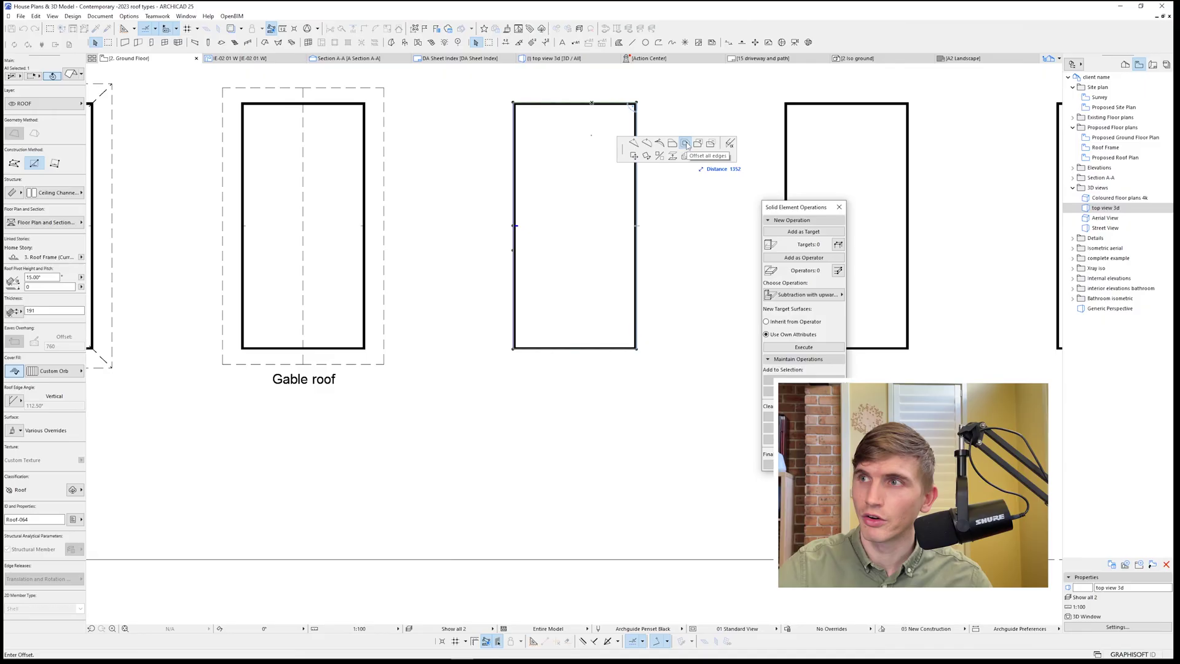
left_click(591, 99)
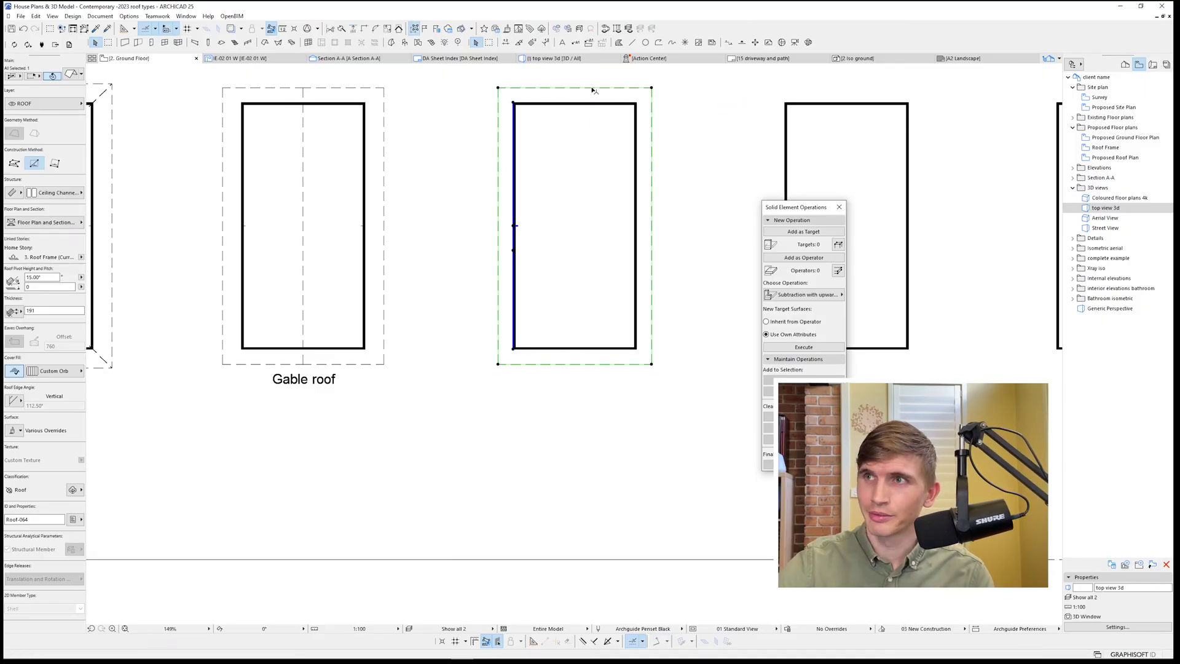
left_click(713, 180)
key("F3")
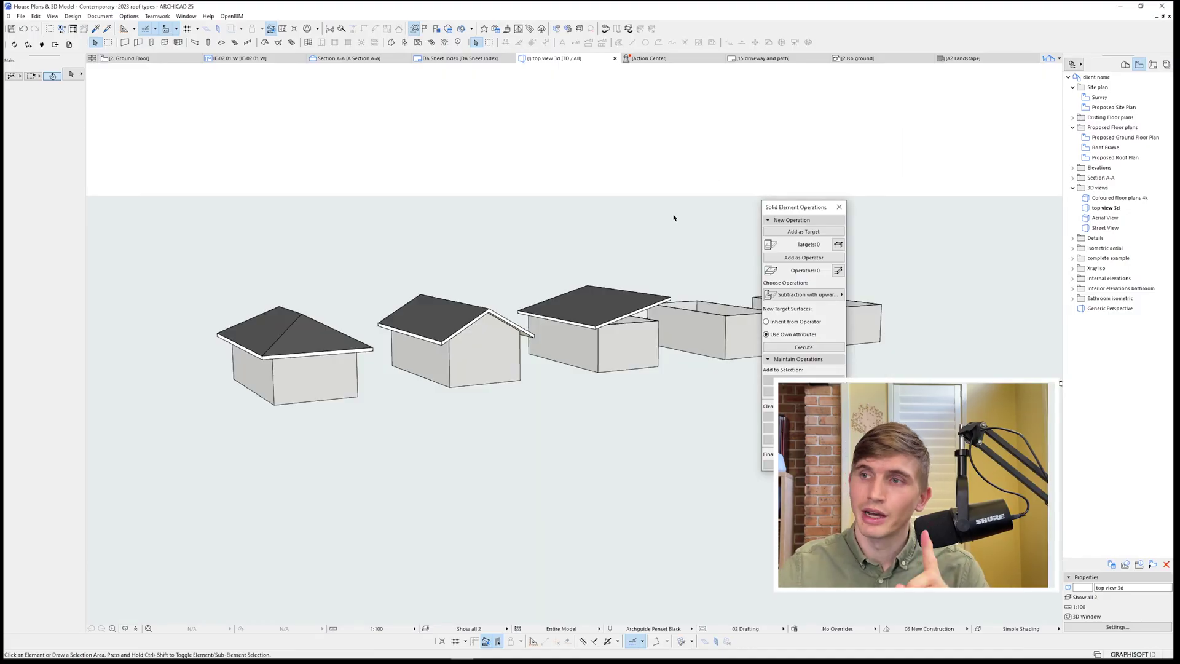
Lower the single-slope roof's pitch to 5°.
left_click(628, 306)
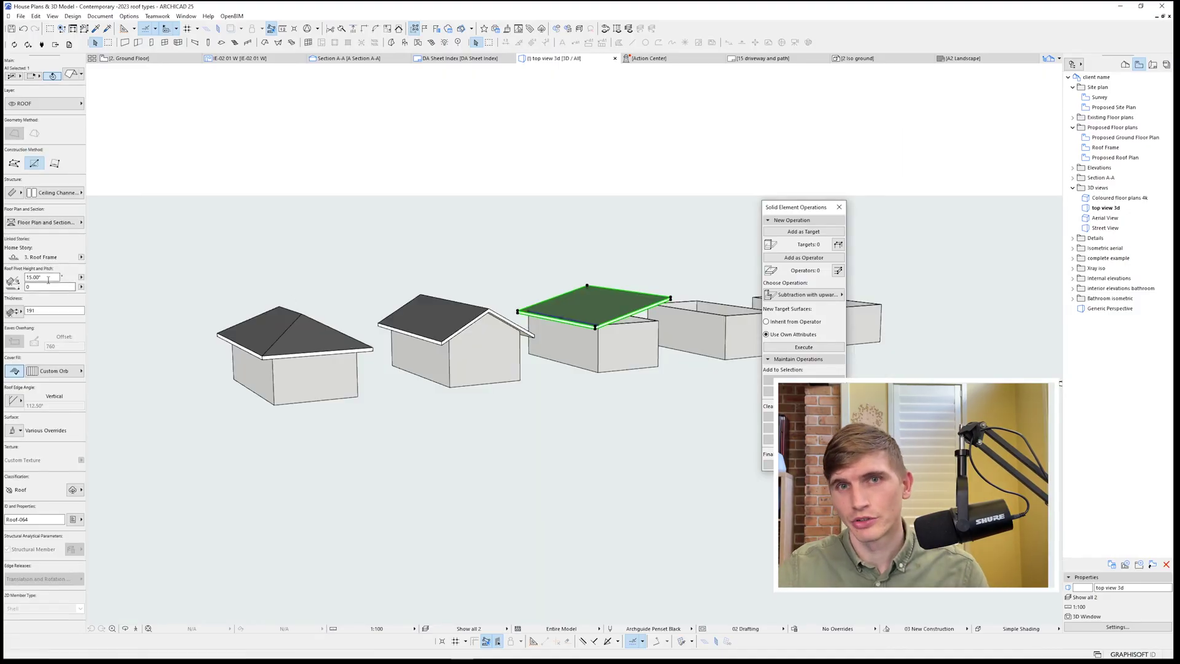
left_click(48, 278)
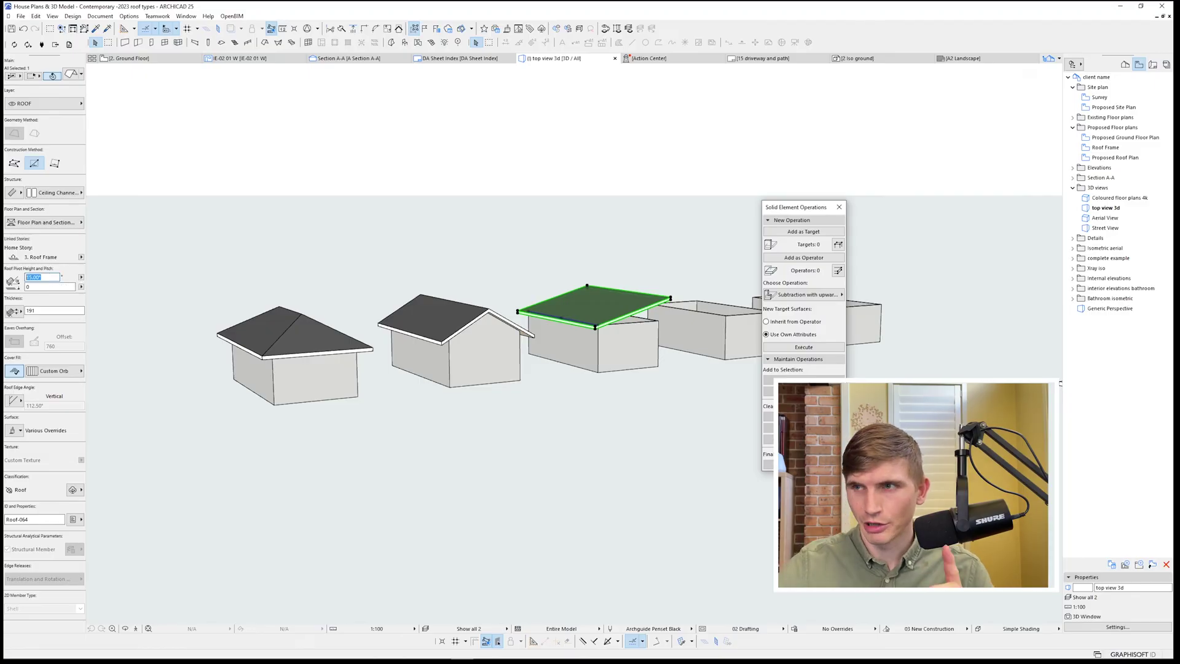
type("5")
key("Return")
key("Escape")
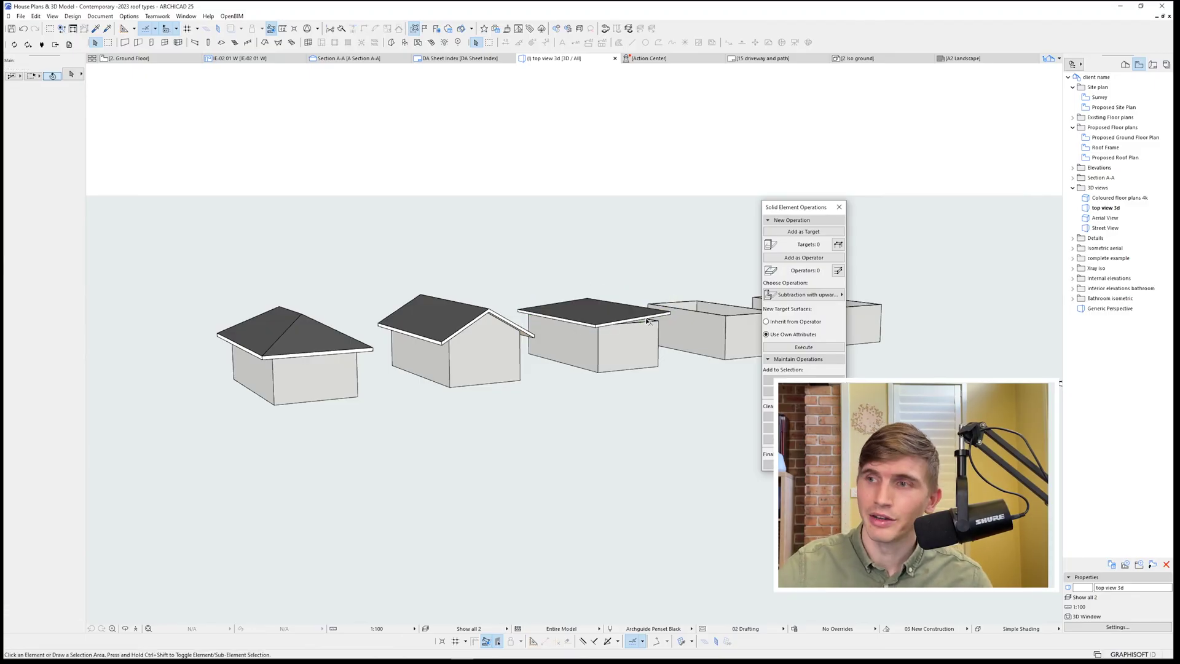
Raise the front wall above the roof and set the walls as Solid Operation targets.
left_click(621, 357)
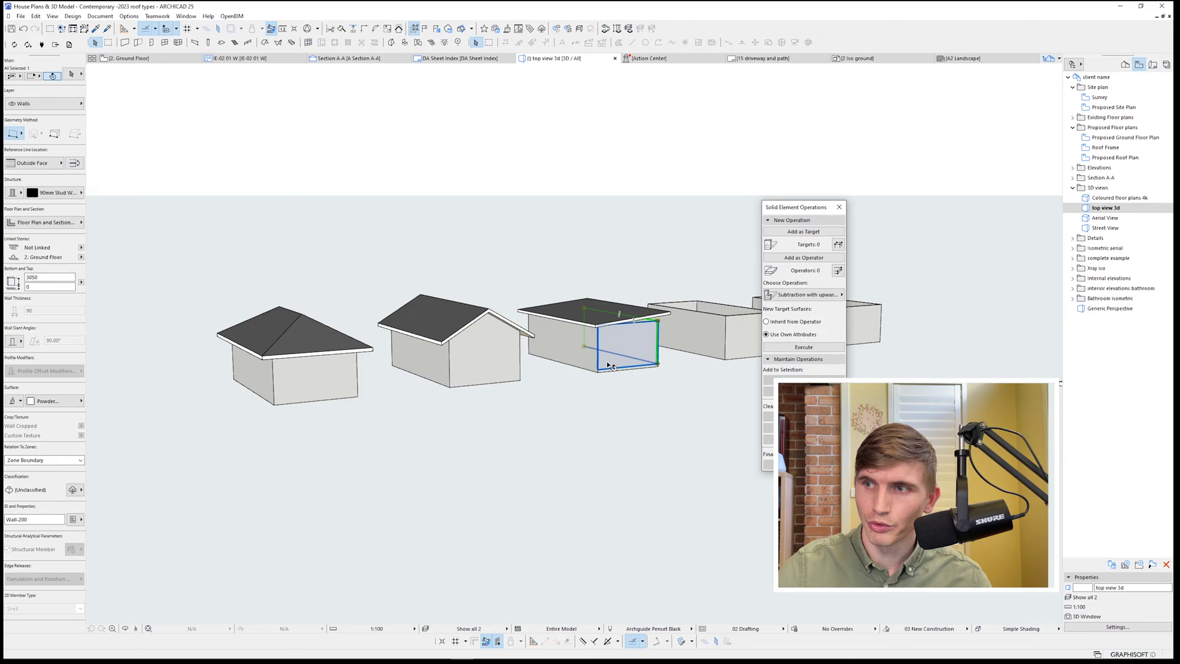
left_click(653, 333, "shift")
left_click(657, 320)
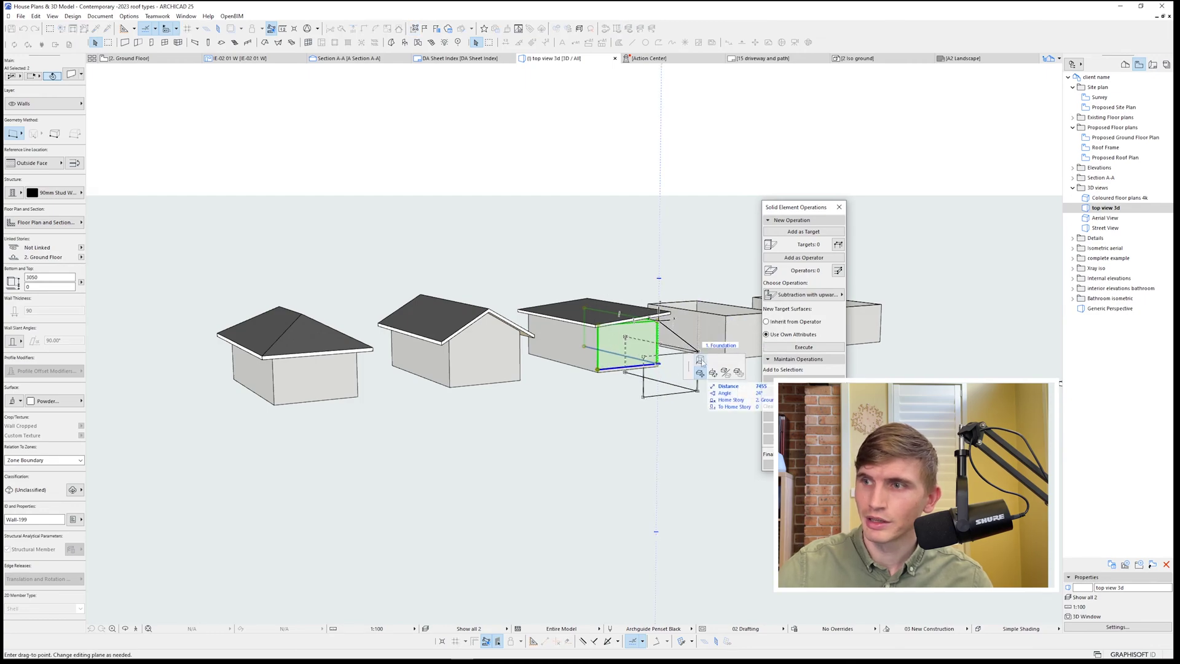
left_click(659, 295)
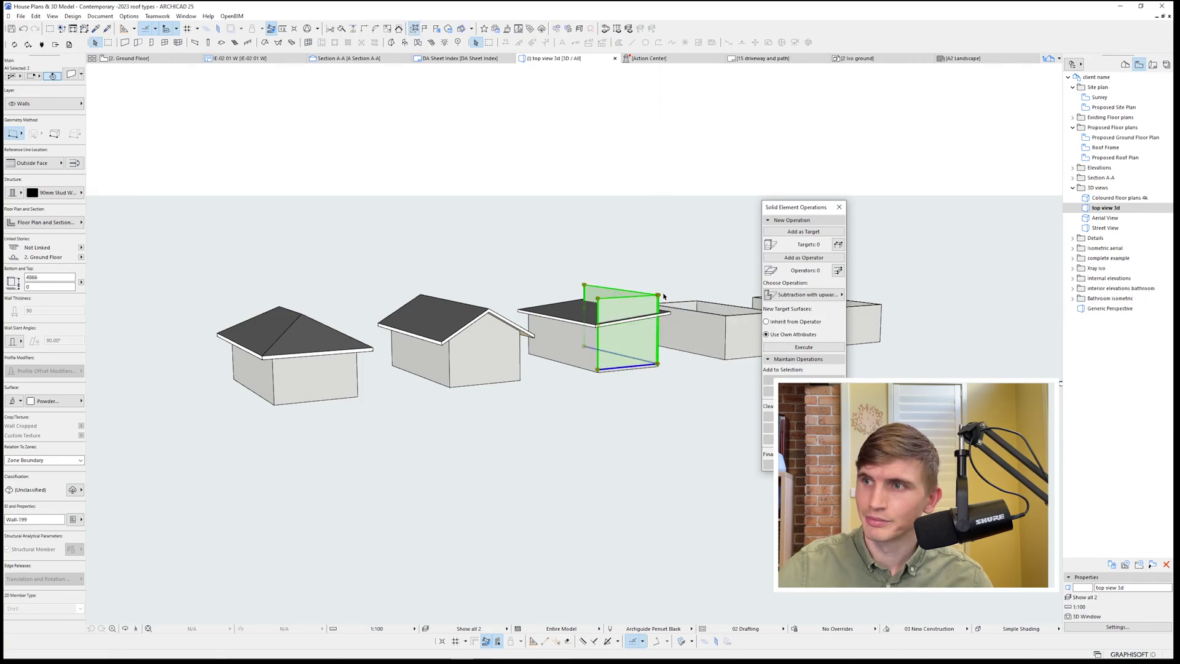
left_click(805, 232)
Trim the walls with the roof as operator using Subtraction with upward extrusion.
key("Escape")
left_click(668, 314)
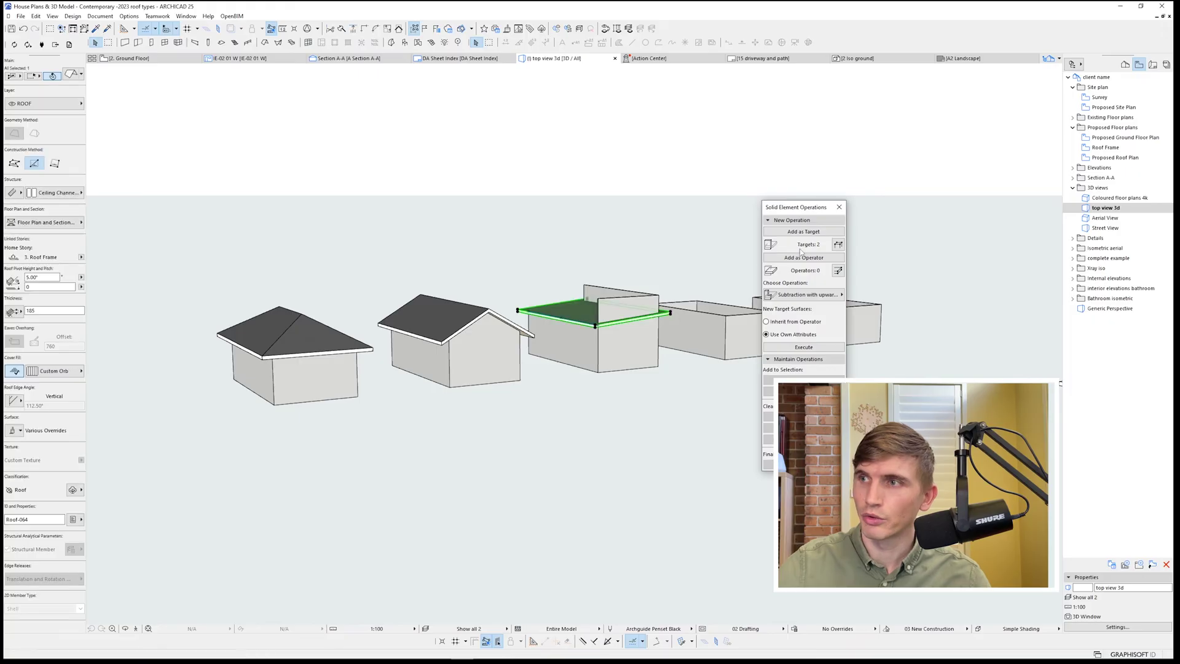
left_click(803, 257)
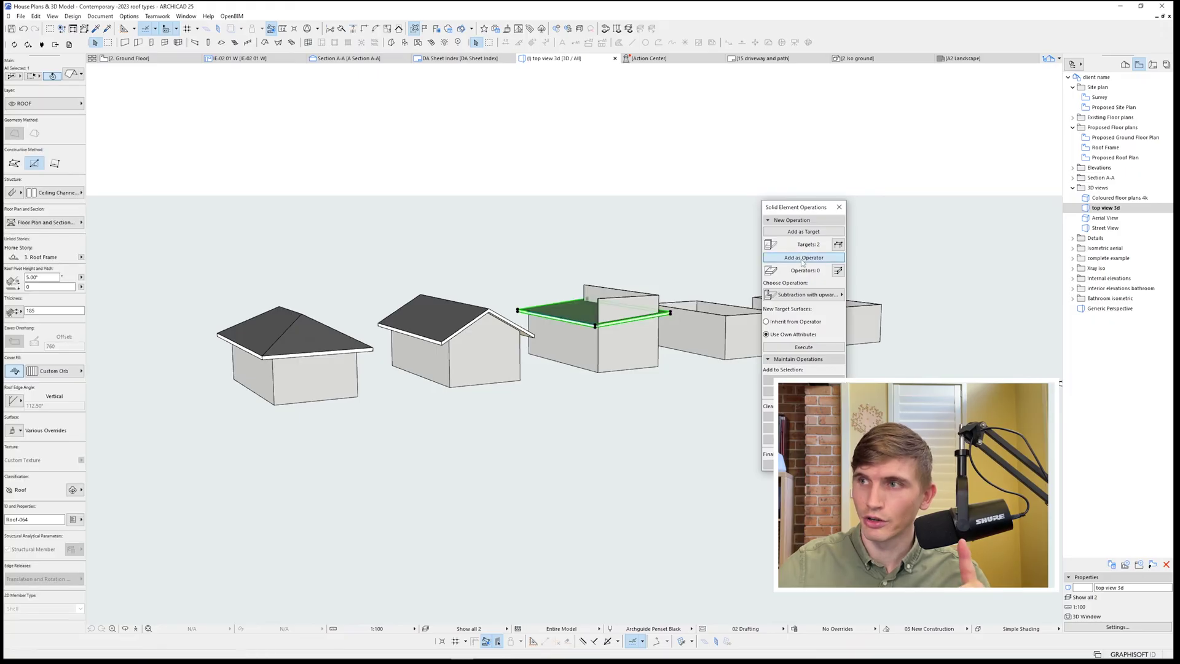
left_click(804, 295)
left_click(885, 302)
left_click(812, 348)
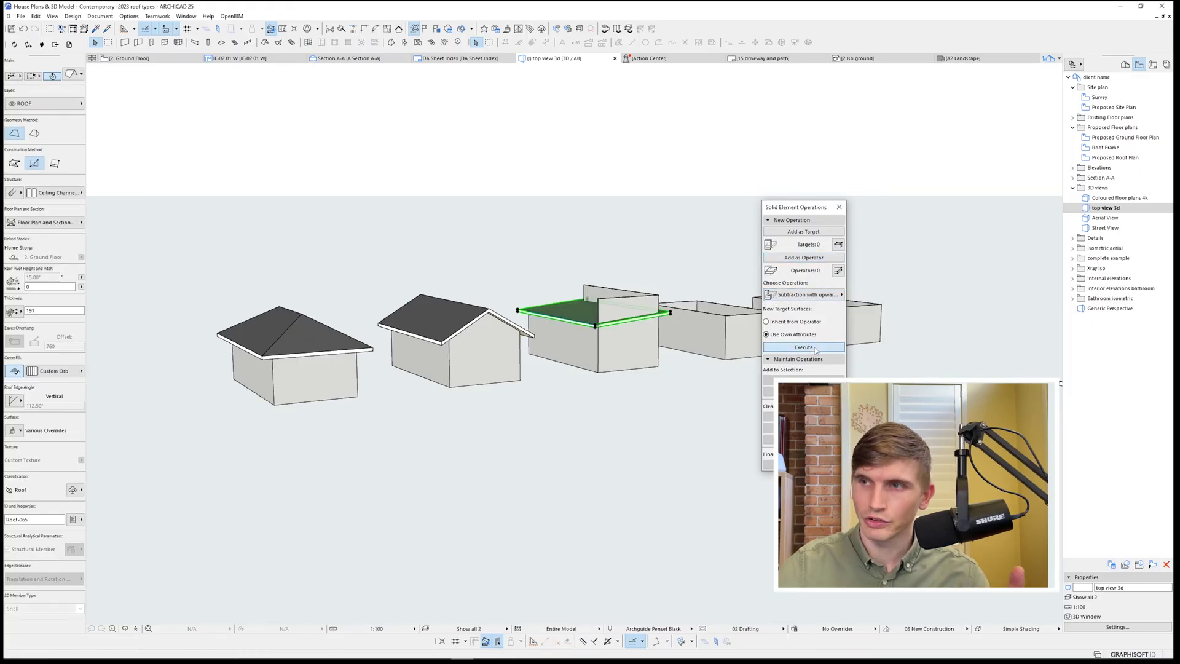
left_click(682, 250)
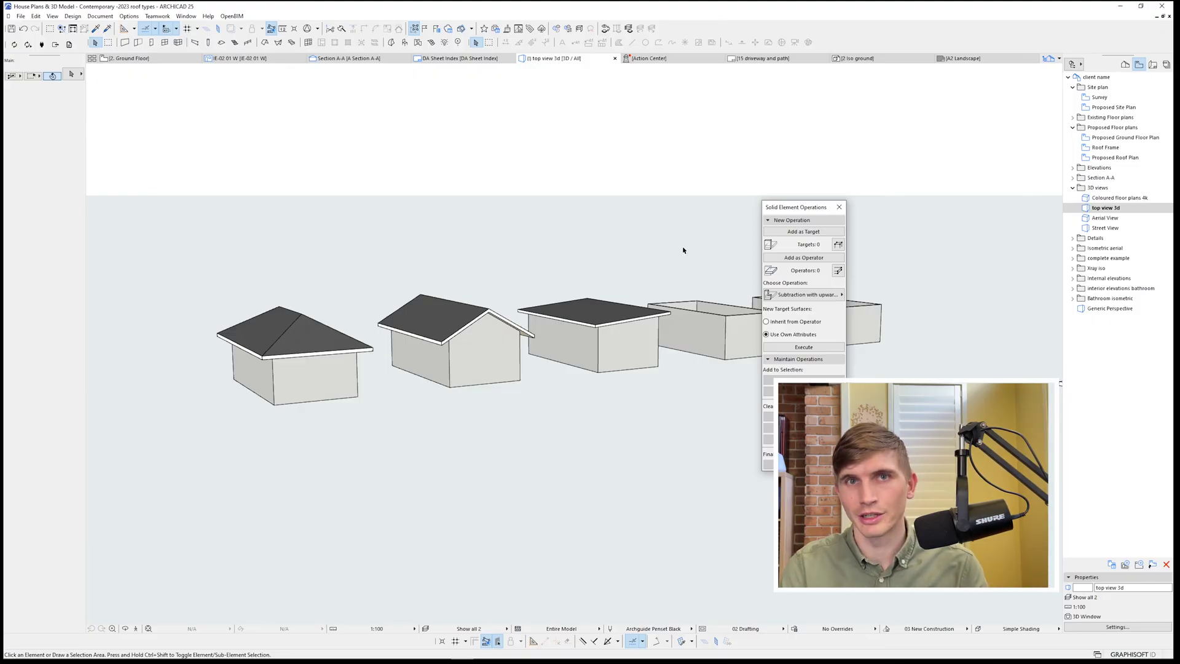
key("F2")
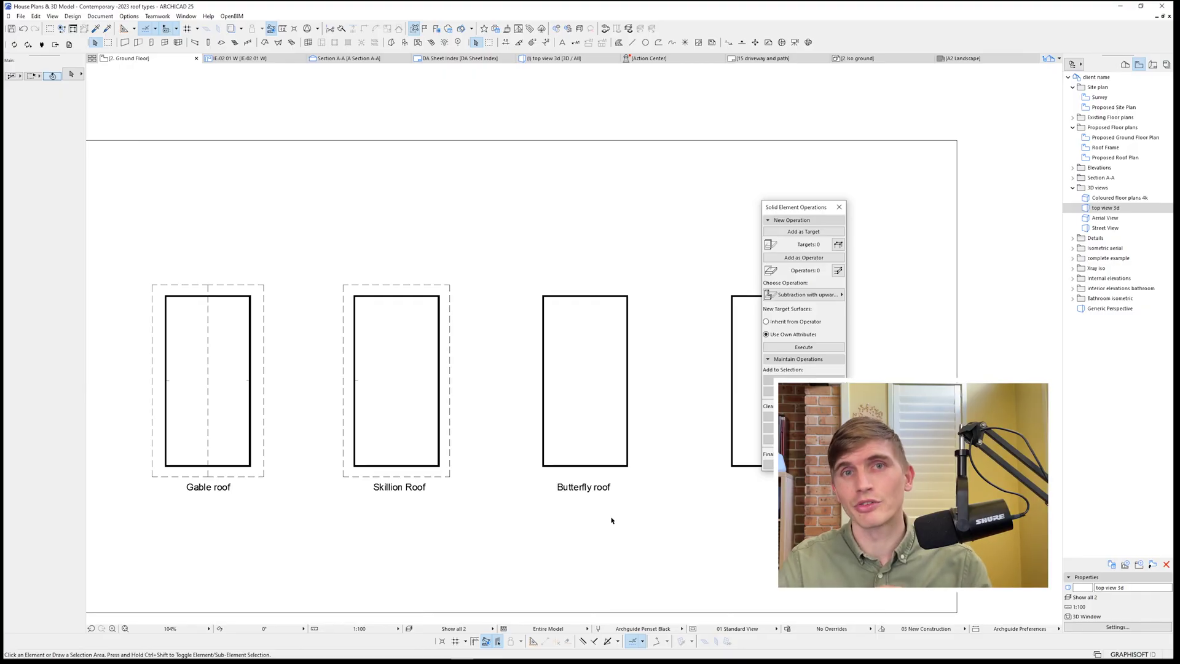
Draw a roof pivot line down the Butterfly rectangle's centre and pick the upward-sloping side.
left_click(264, 41)
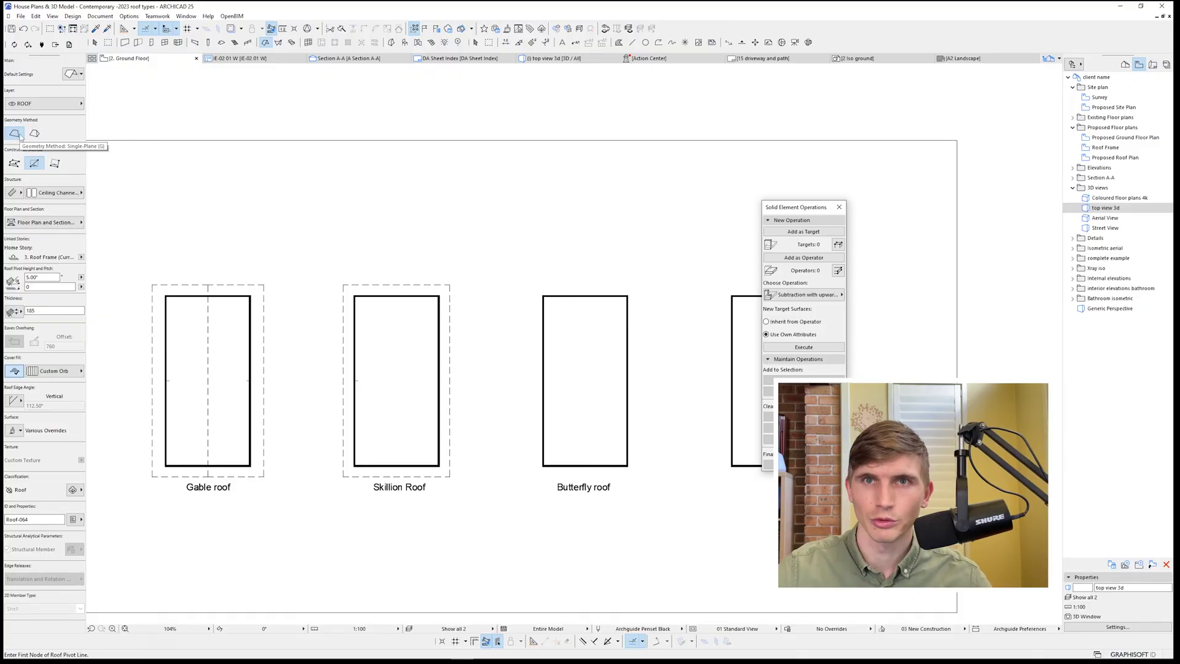
left_click(585, 295)
left_click(585, 466)
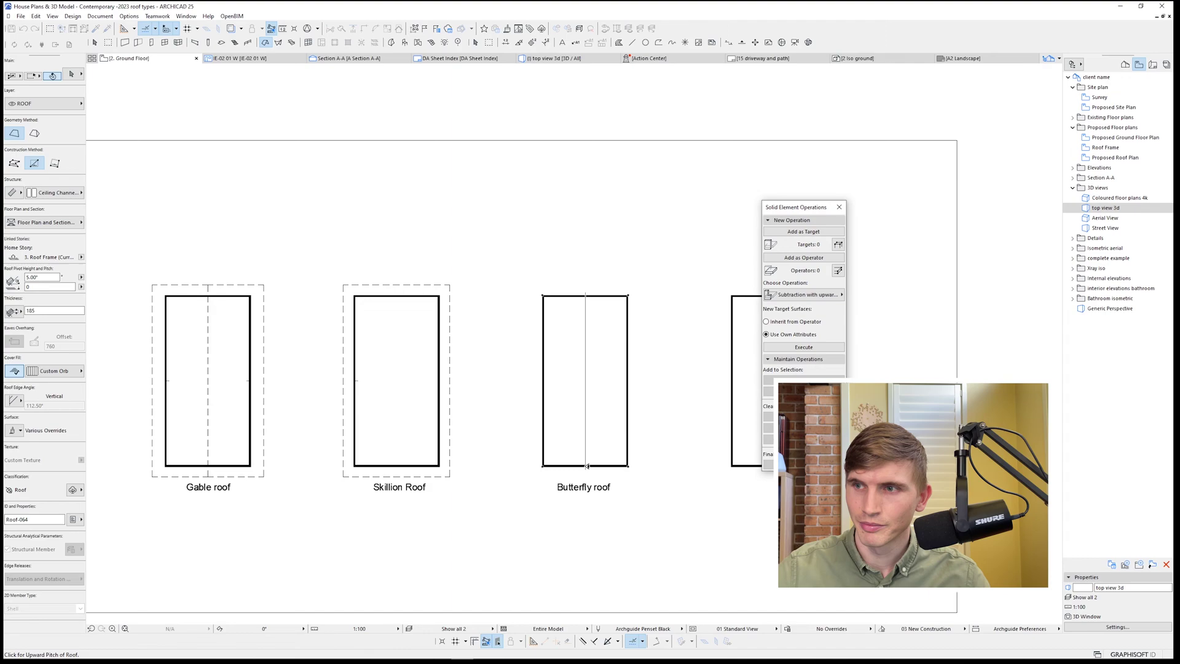
left_click(506, 347)
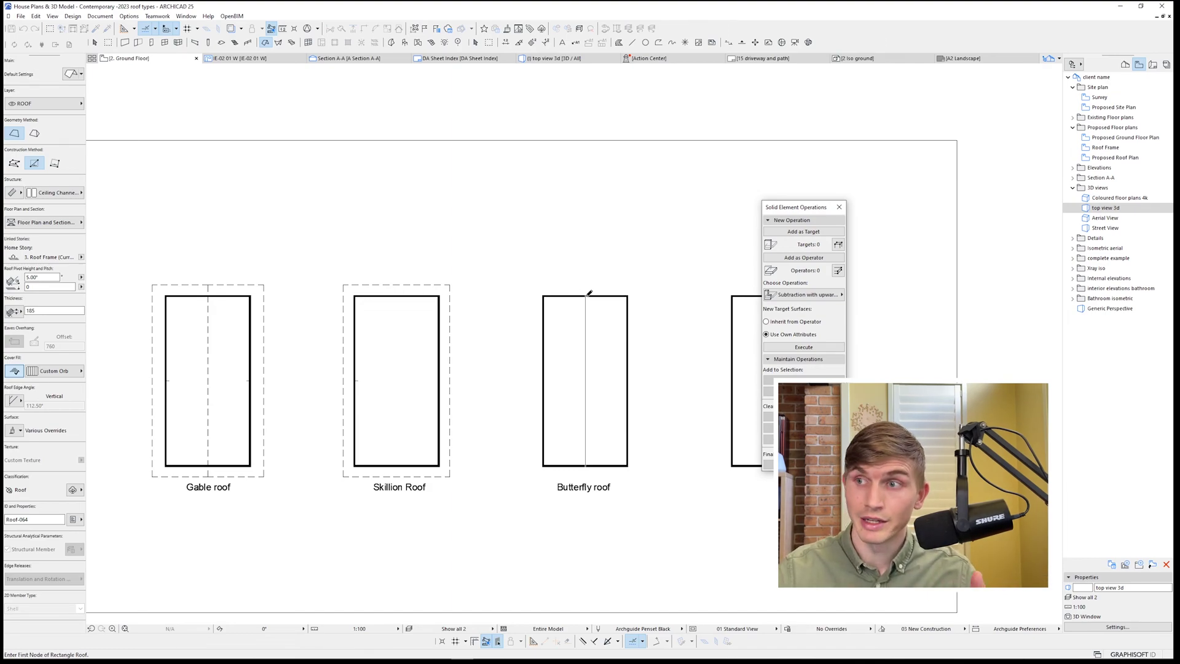
scroll(588, 293, "up", 2)
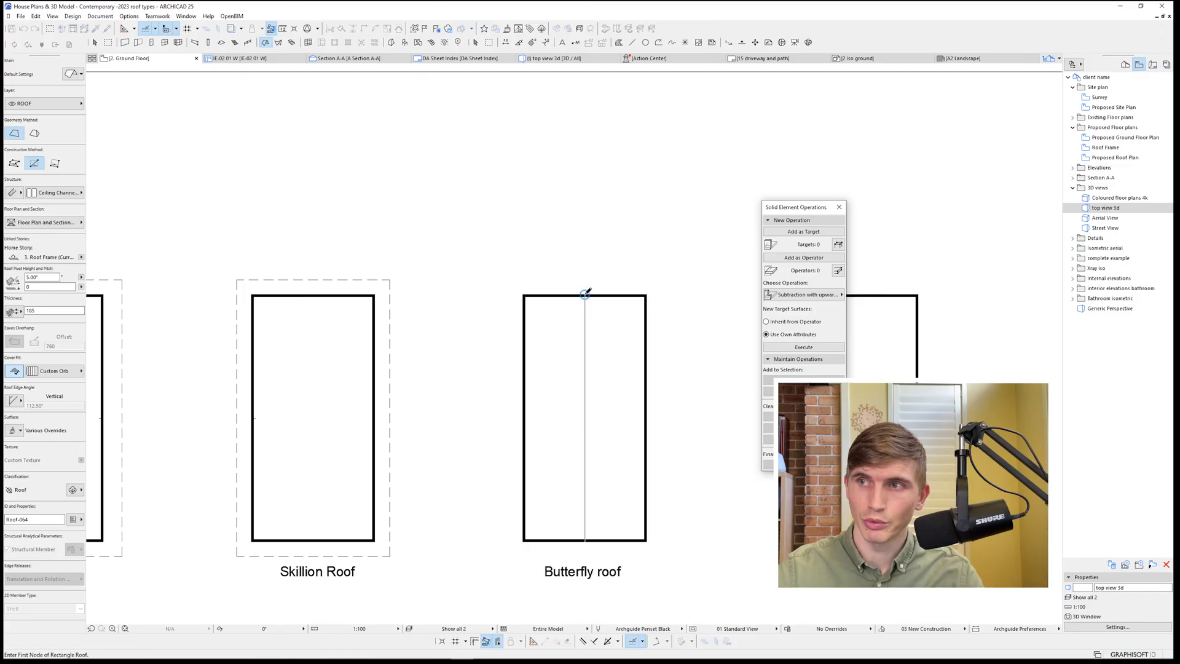
Draw the left half roof and offset its edges, pulling the inner edge back 150.
left_click(585, 295)
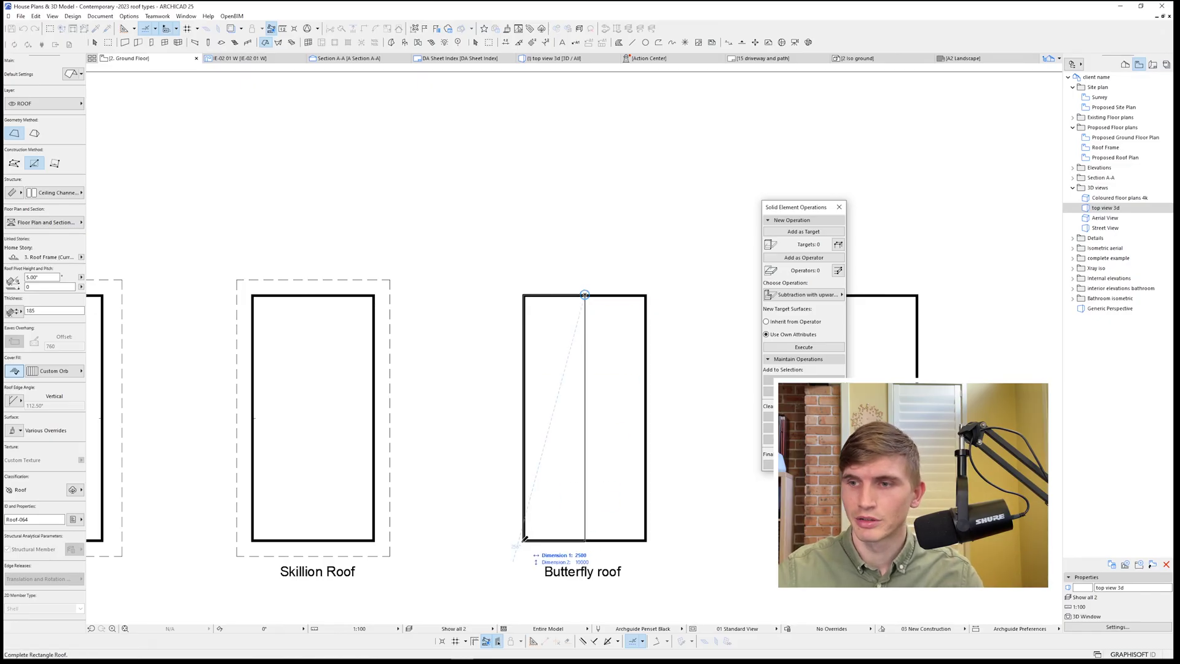
left_click(523, 540)
left_click(564, 294)
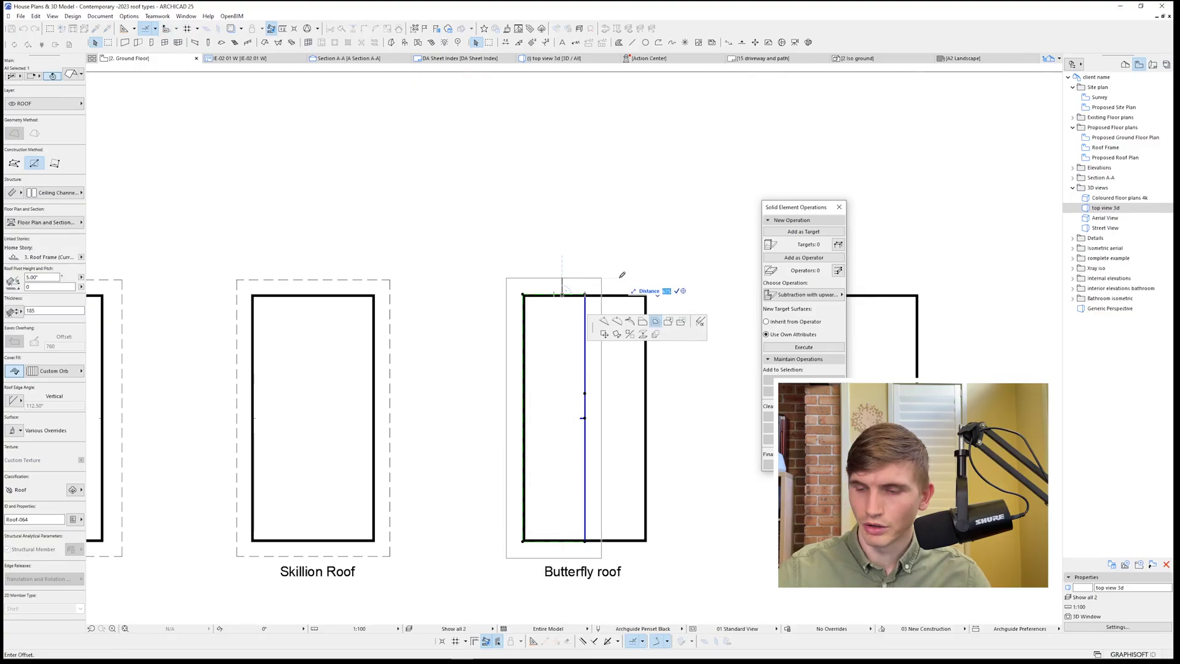
key("Return")
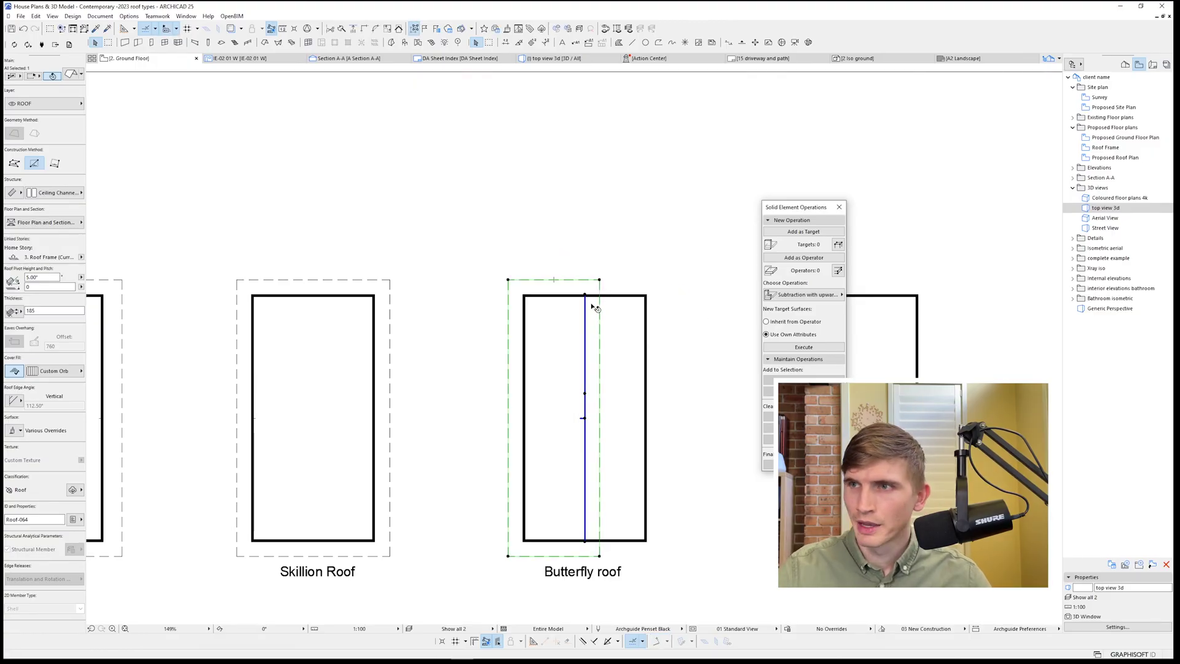
left_click(600, 312)
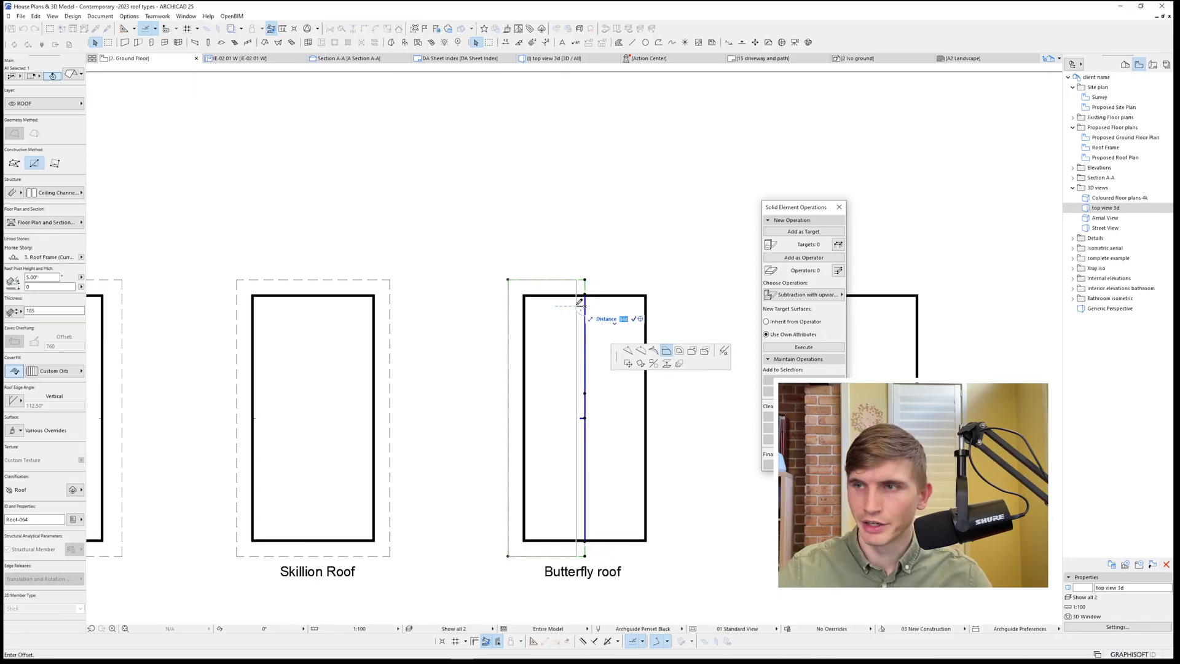
type("150")
key("Return")
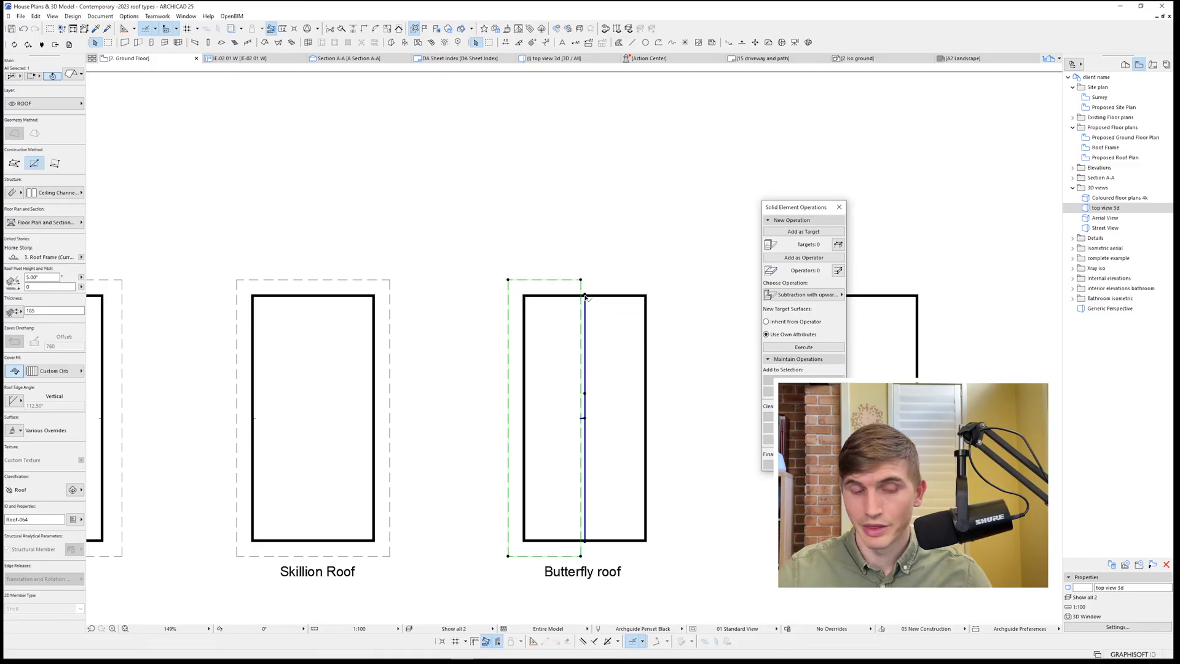
Mirror a copy of the left half roof across the centre line onto the right half.
key("Escape")
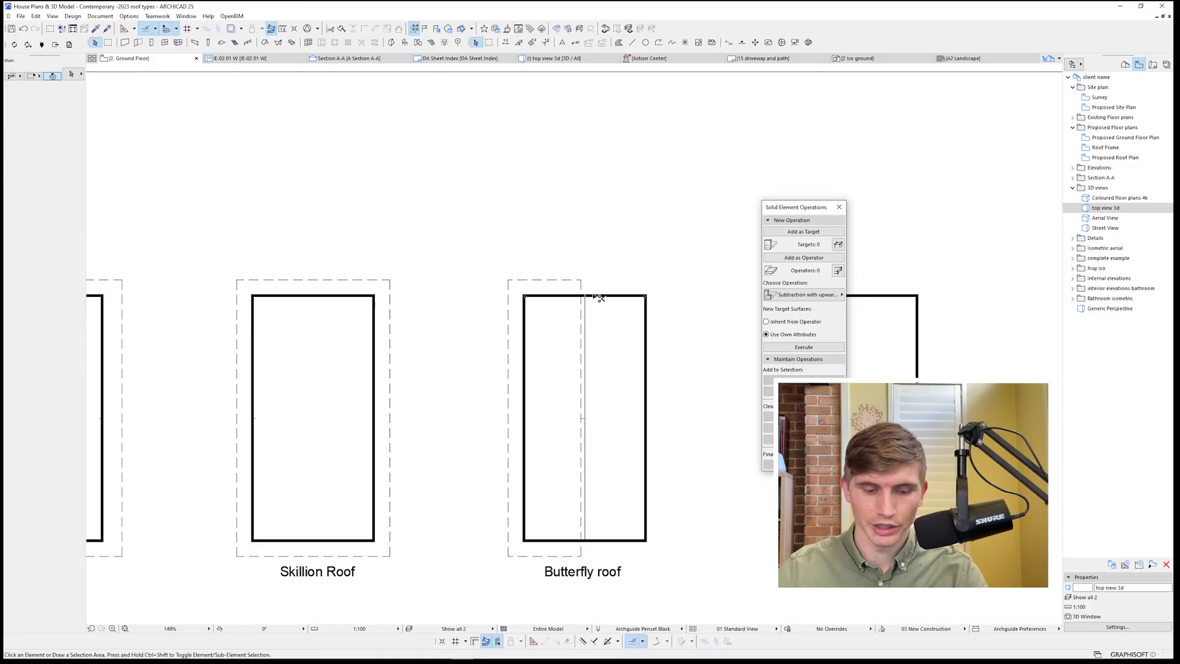
left_click(581, 286)
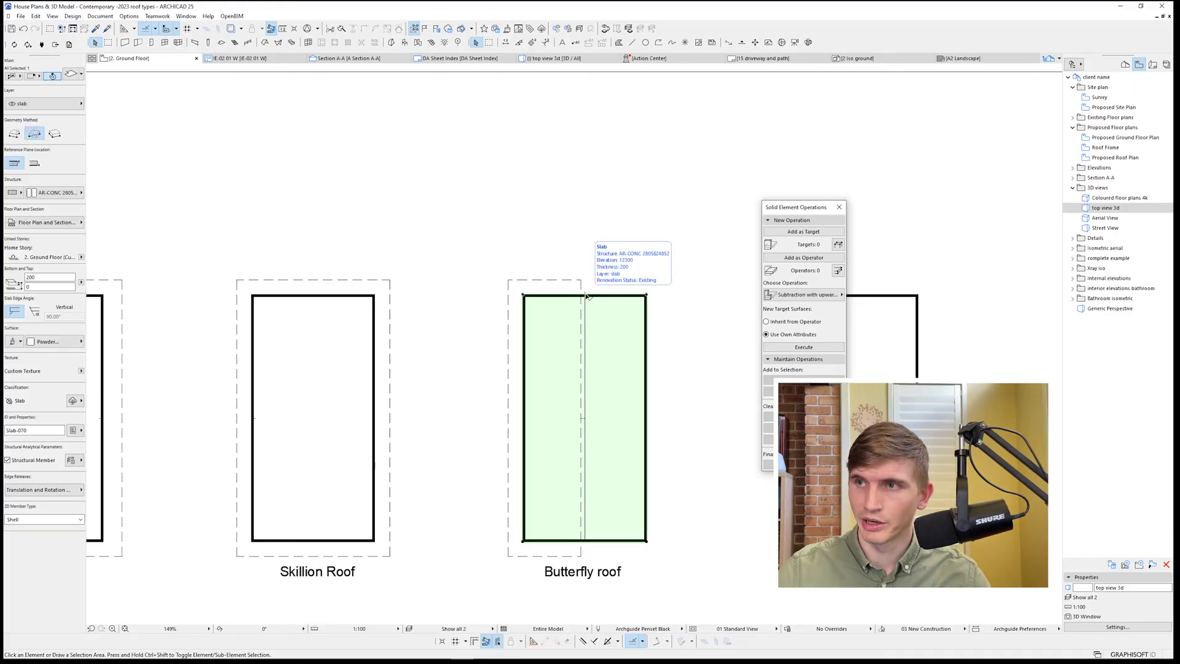
left_click(581, 286)
key("ctrl+alt+m")
left_click(585, 295)
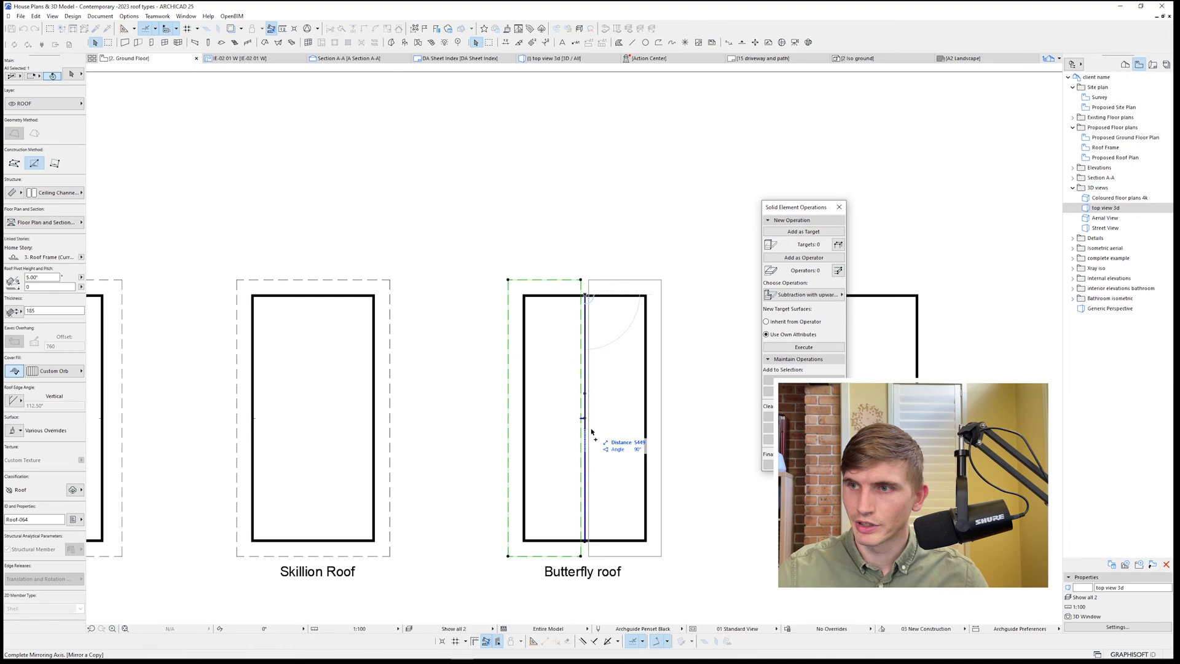
left_click(618, 443)
key("Escape")
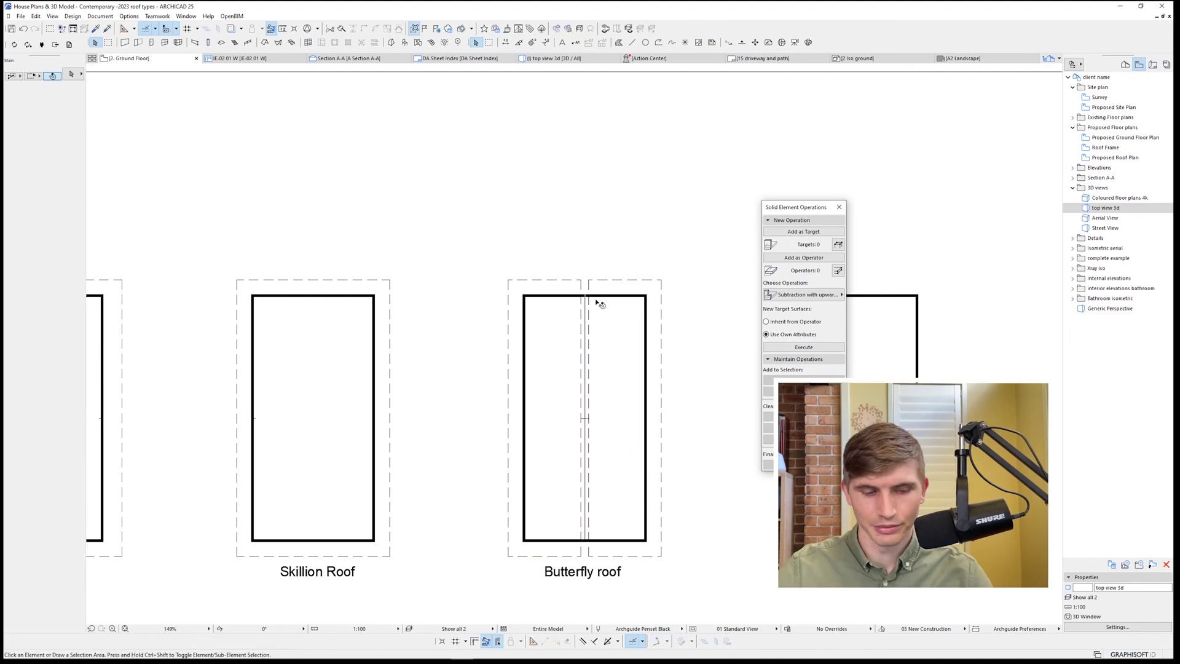
key("F3")
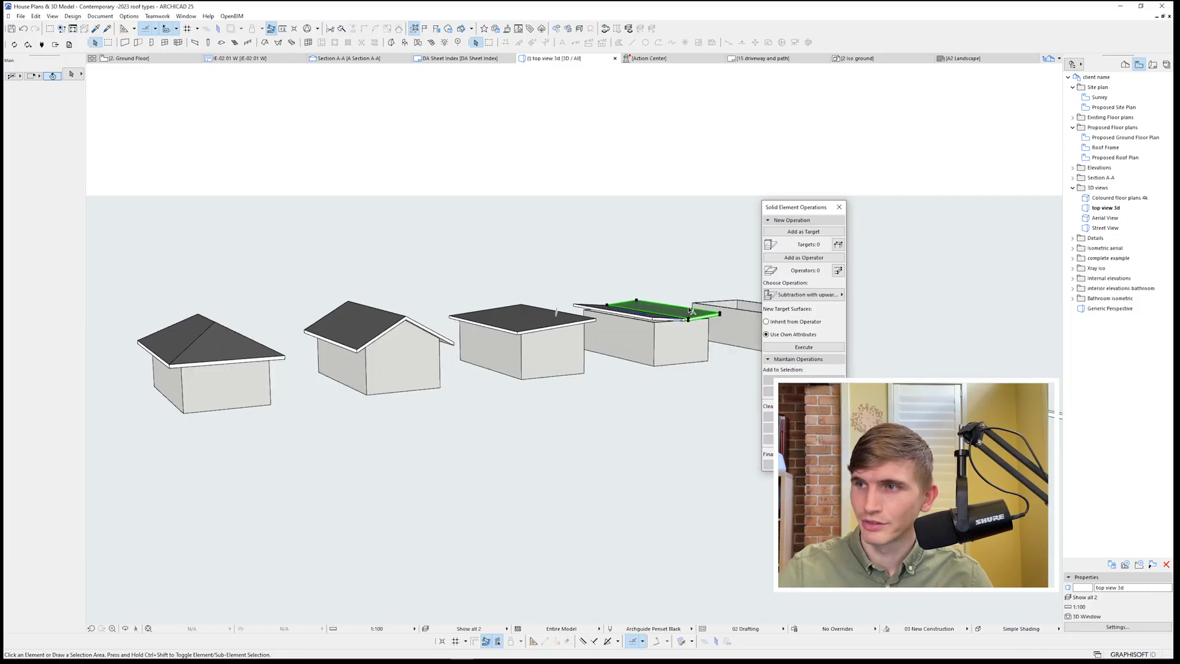
Set both butterfly roof halves to a 10° pitch.
left_click(643, 319)
left_click(644, 318, "shift")
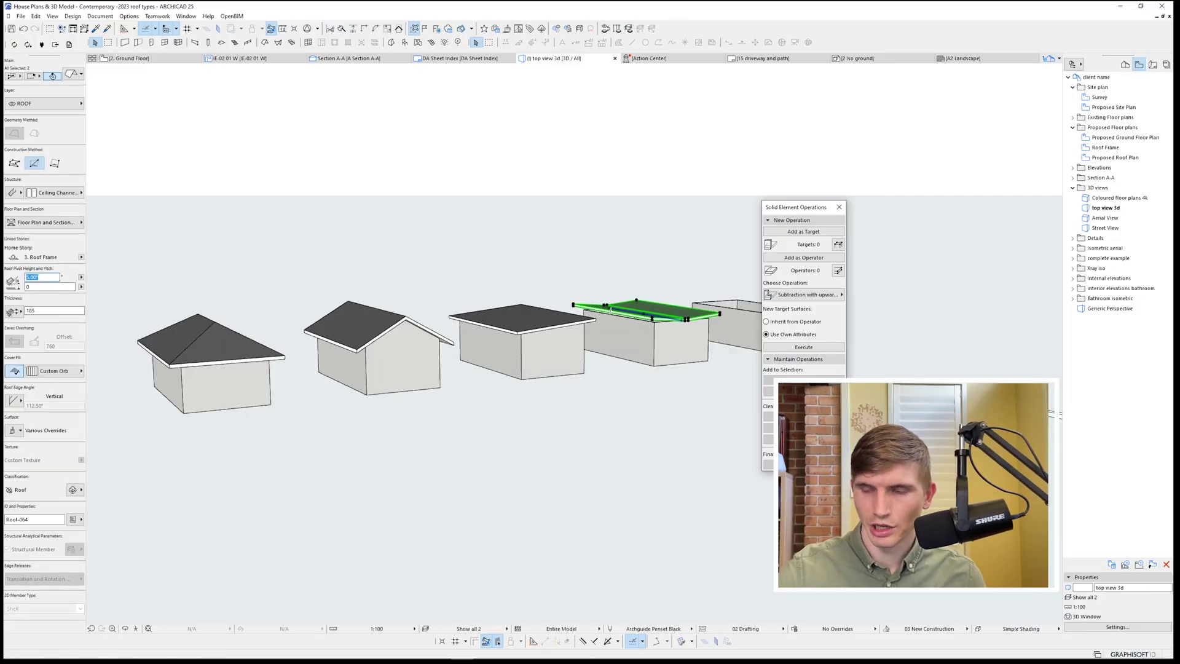
key("Escape")
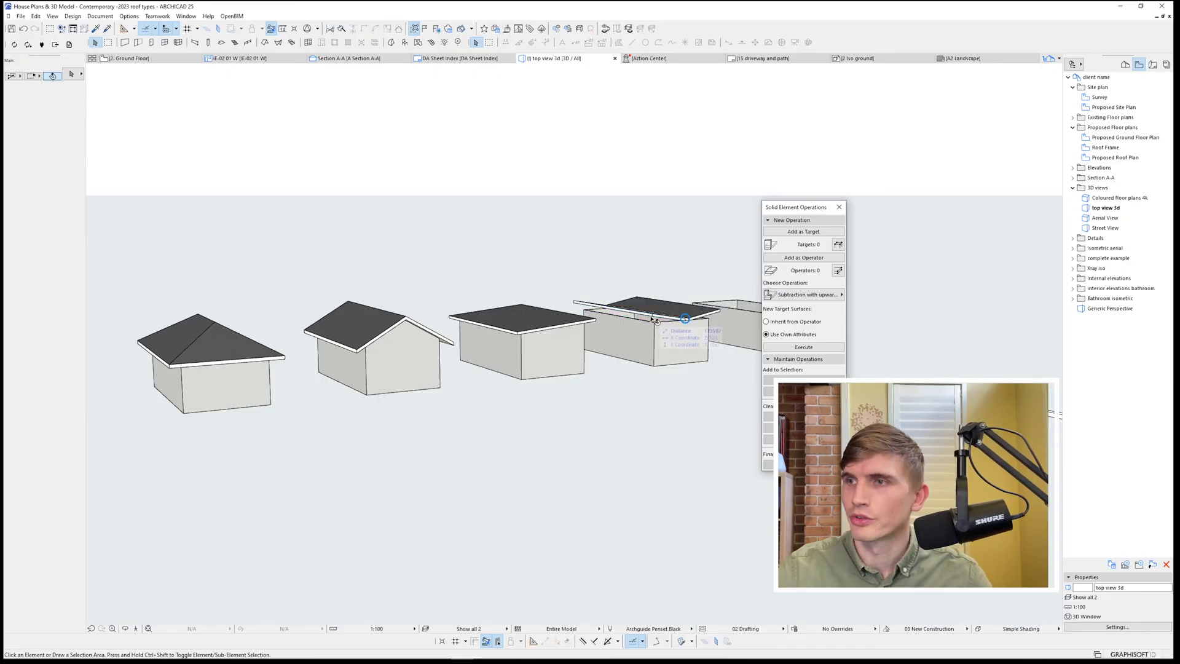
Raise the butterfly walls and trim them with the two roof halves as operators.
left_click(656, 325)
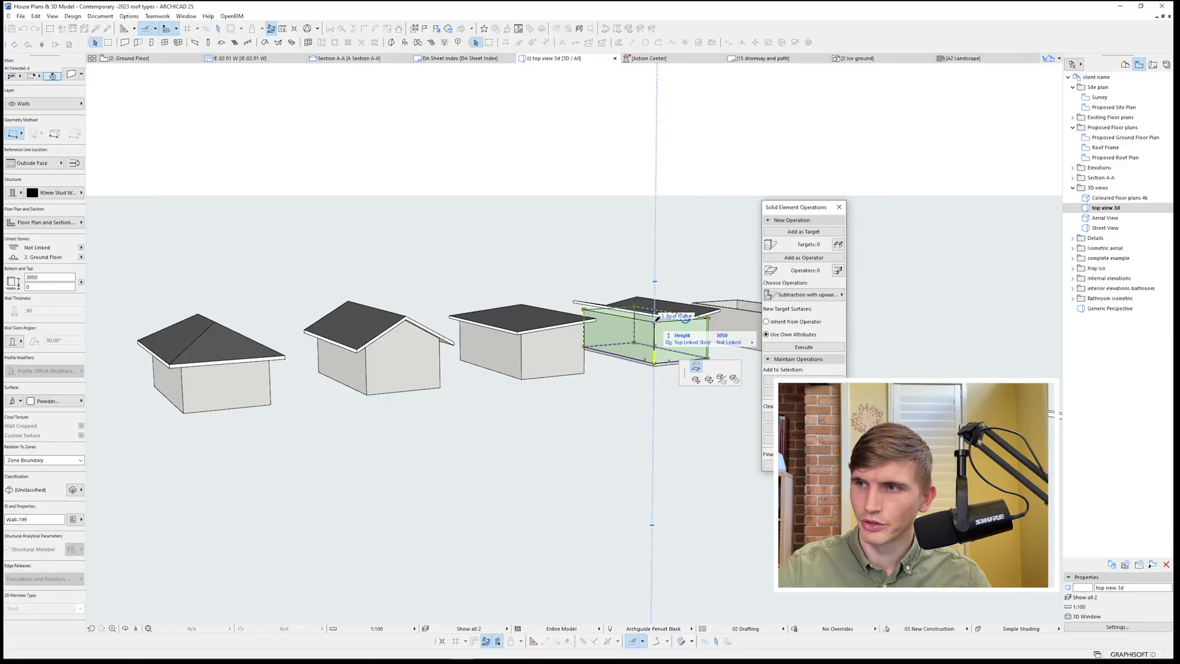
left_click(755, 195)
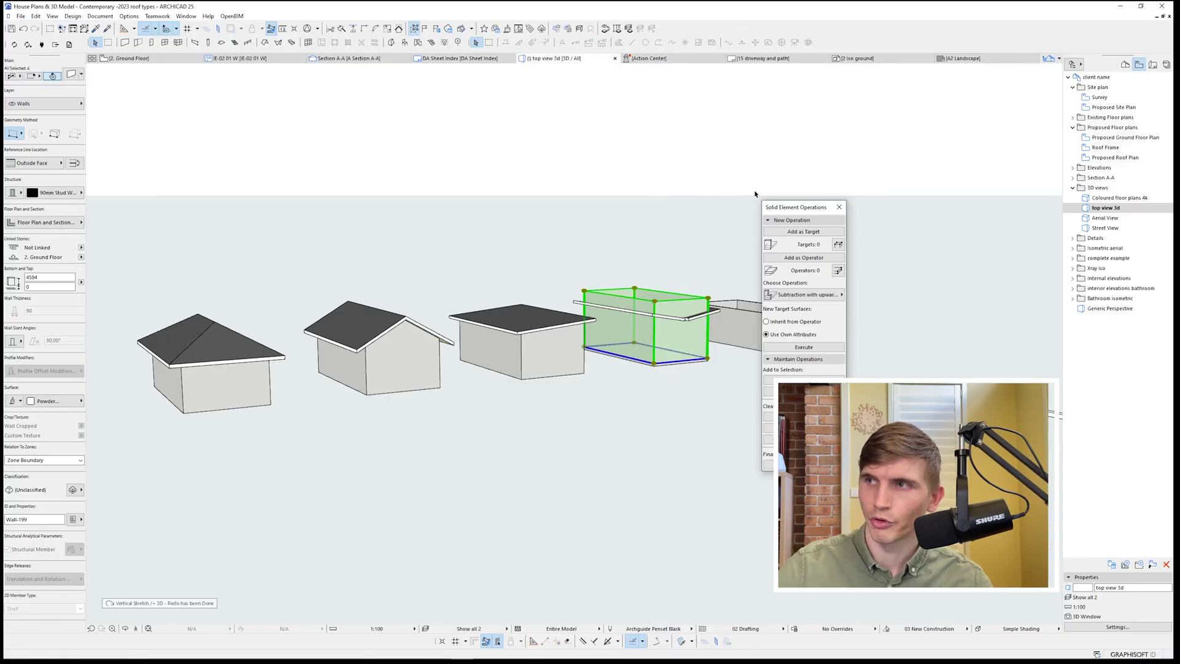
left_click(794, 233)
key("Escape")
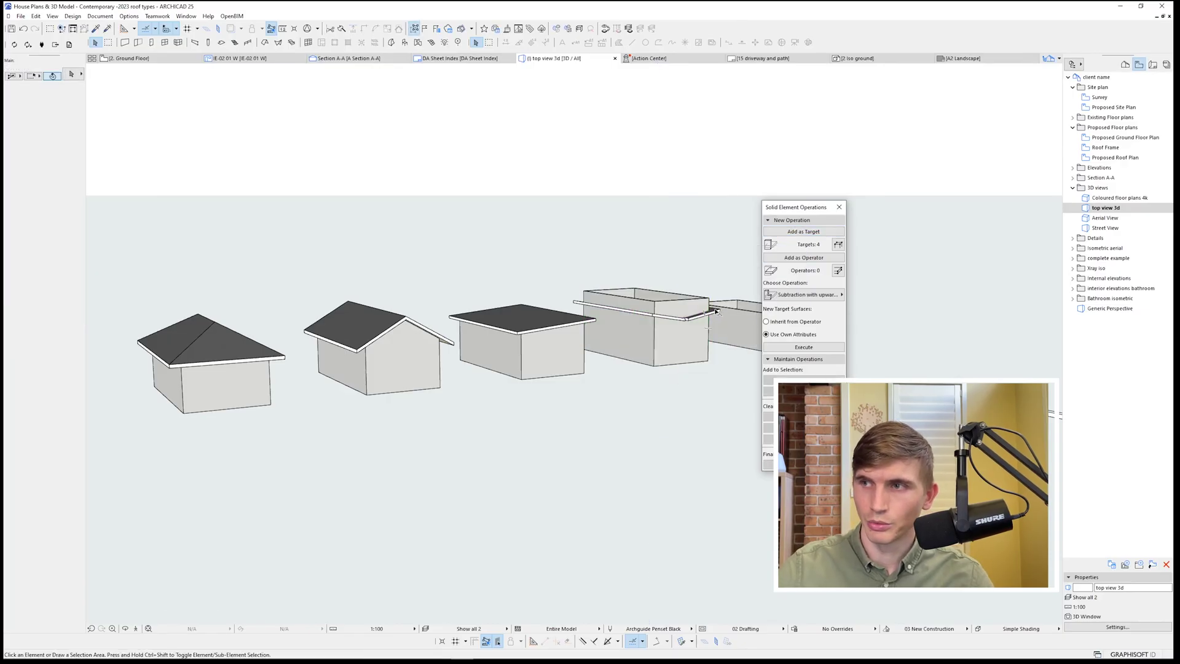
left_click(717, 312)
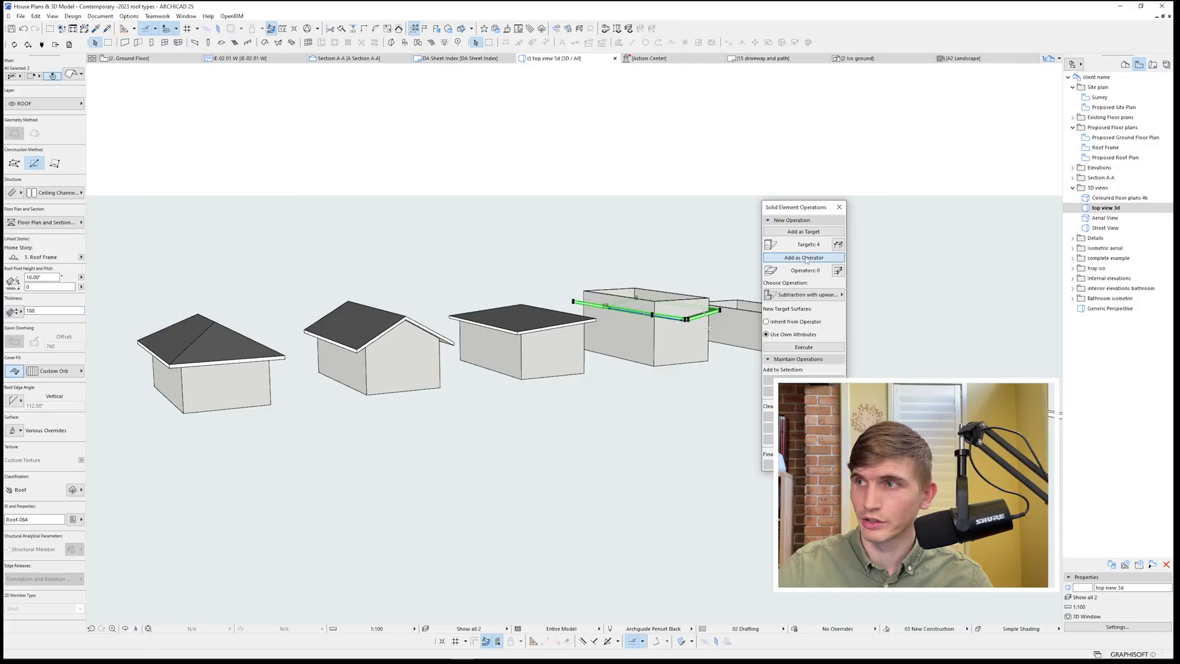
left_click(817, 295)
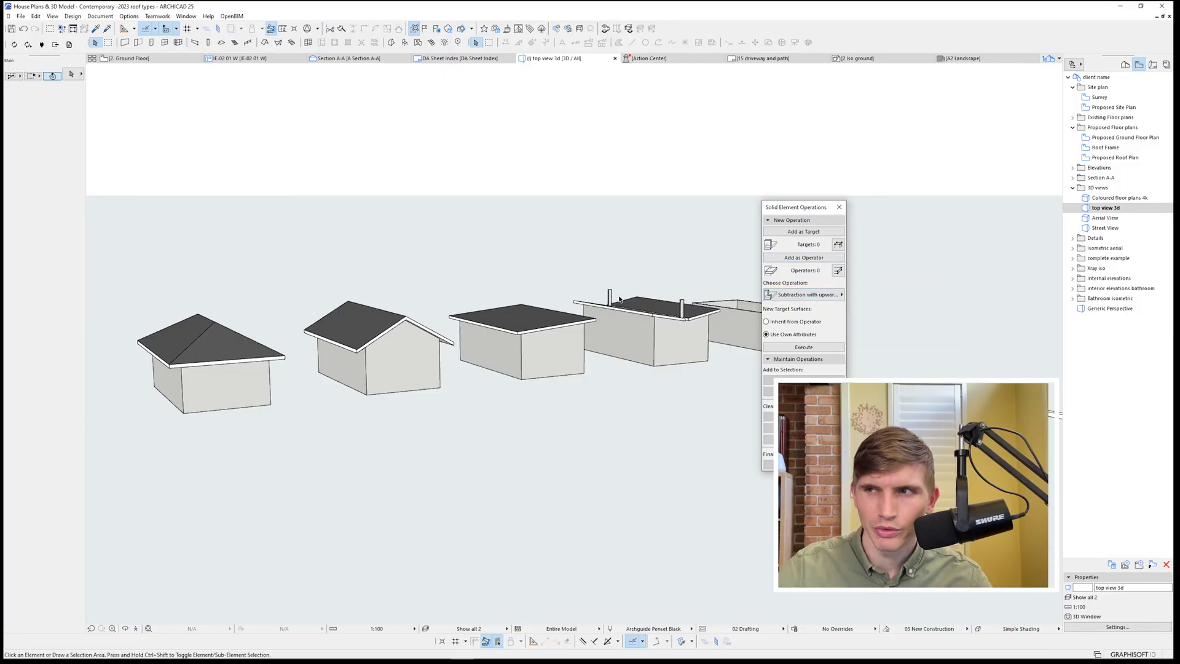
scroll(679, 314, "up", 5)
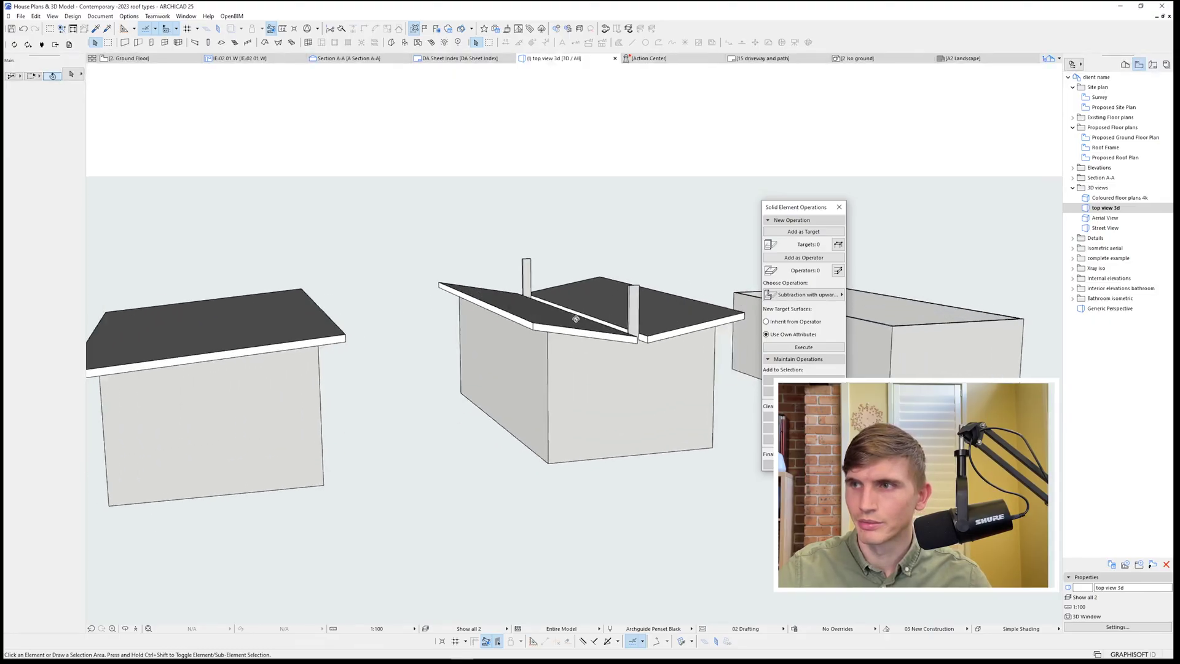
key("F2")
Draw a thin roof strip spanning the central gap between the butterfly roof halves.
key("r")
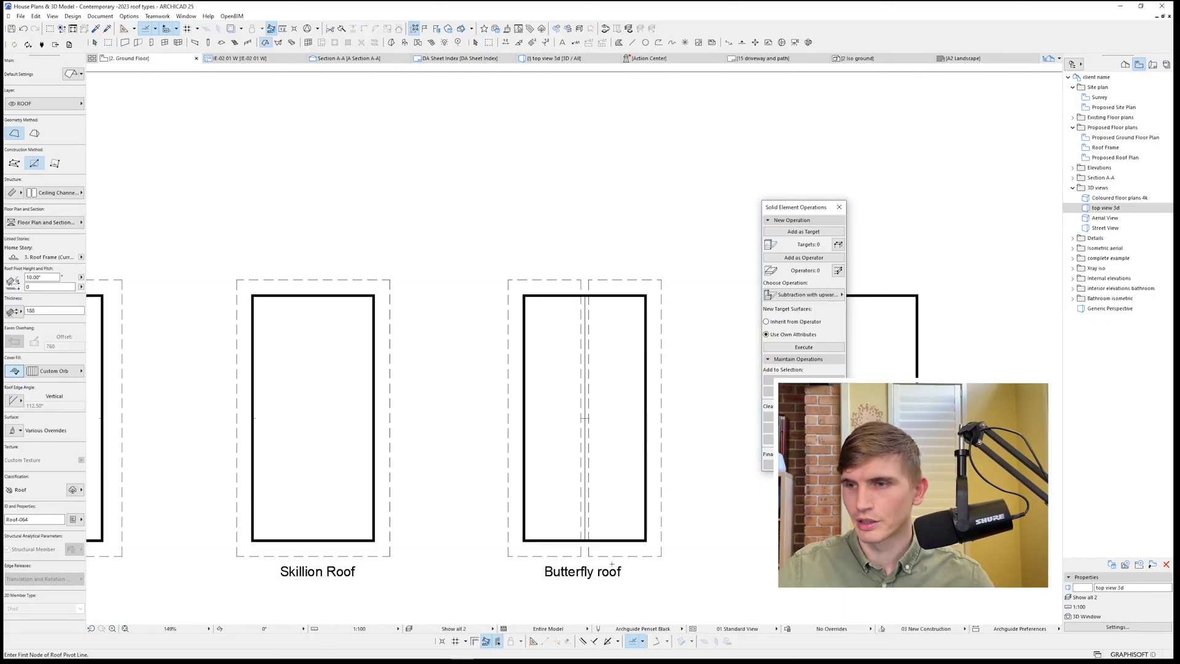
left_click(581, 554)
left_click(592, 555)
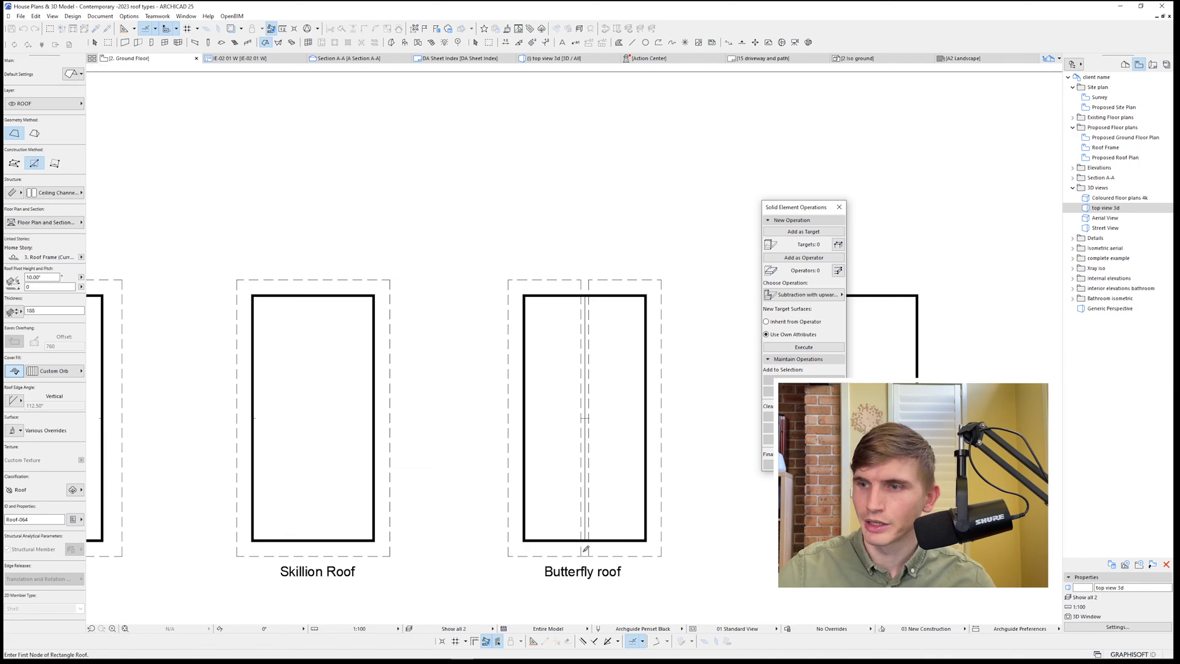
left_click(581, 555)
left_click(589, 279)
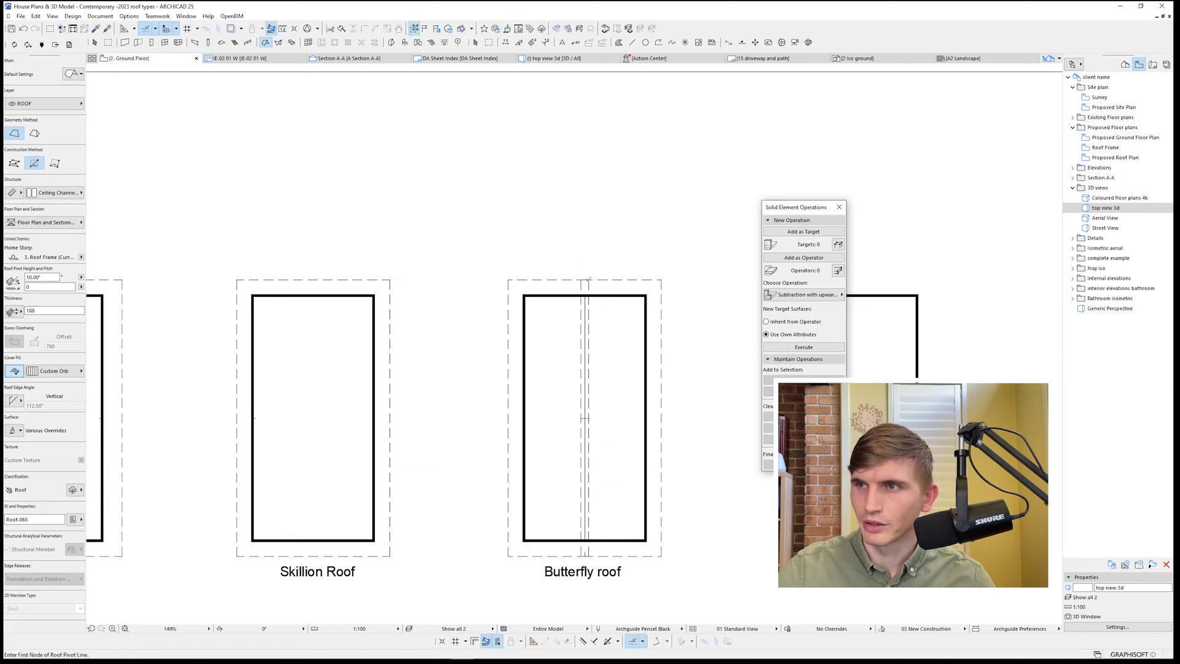
Set the strip's pitch to 0° to make a flat box gutter and view it in 3D.
left_click(586, 283, "shift")
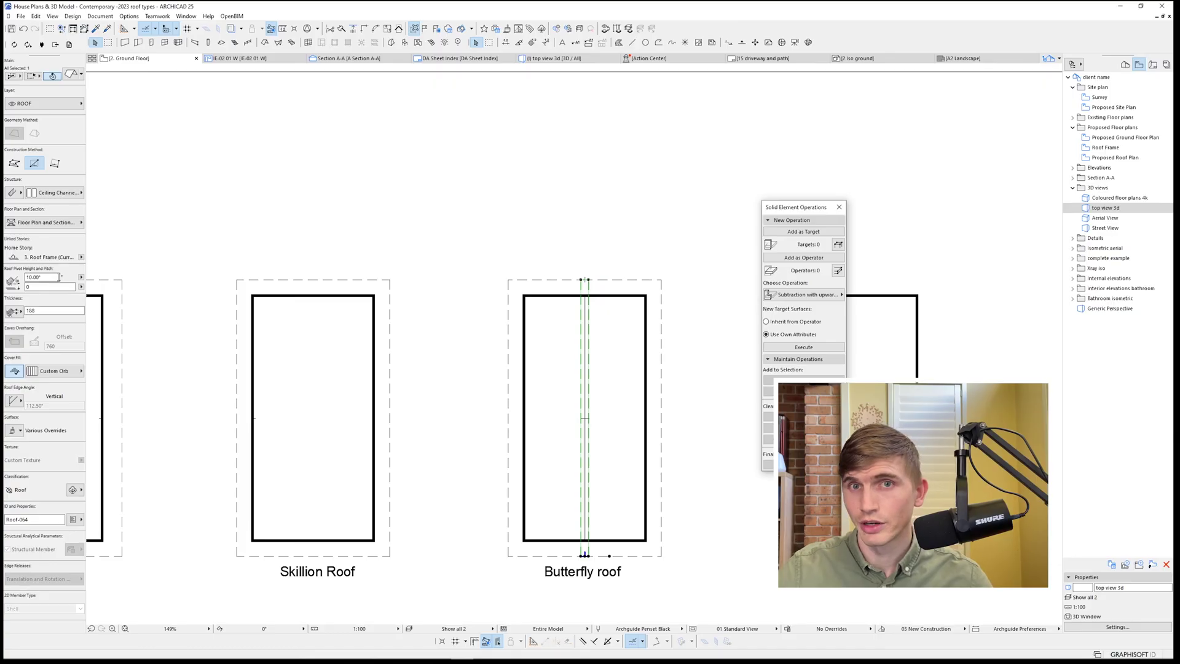
left_click(59, 277)
type("0")
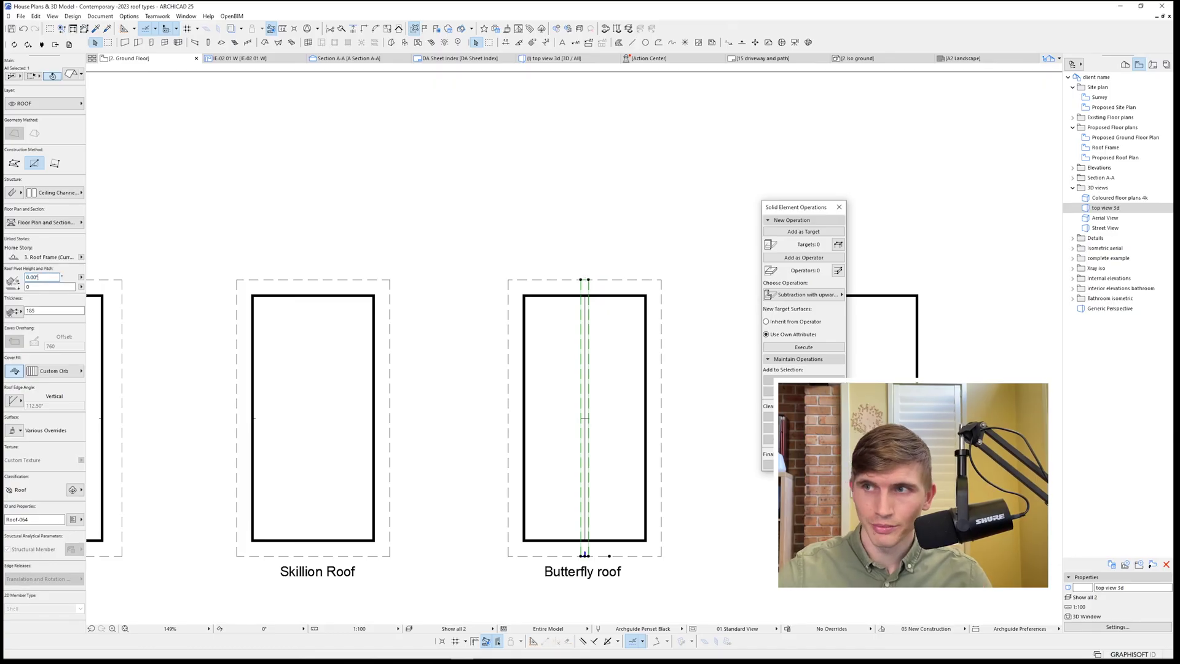
key("Return")
key("F3")
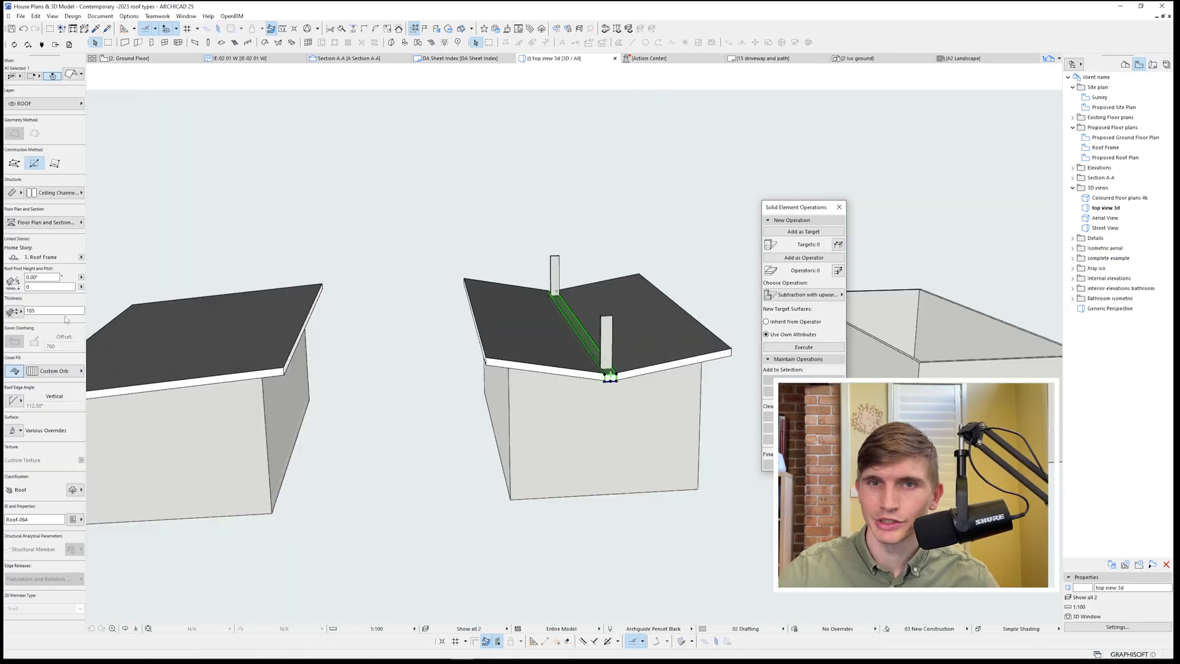
Override all surfaces of the gutter strip to Render.
left_click(54, 370)
key("Escape")
left_click(20, 432)
left_click(132, 465)
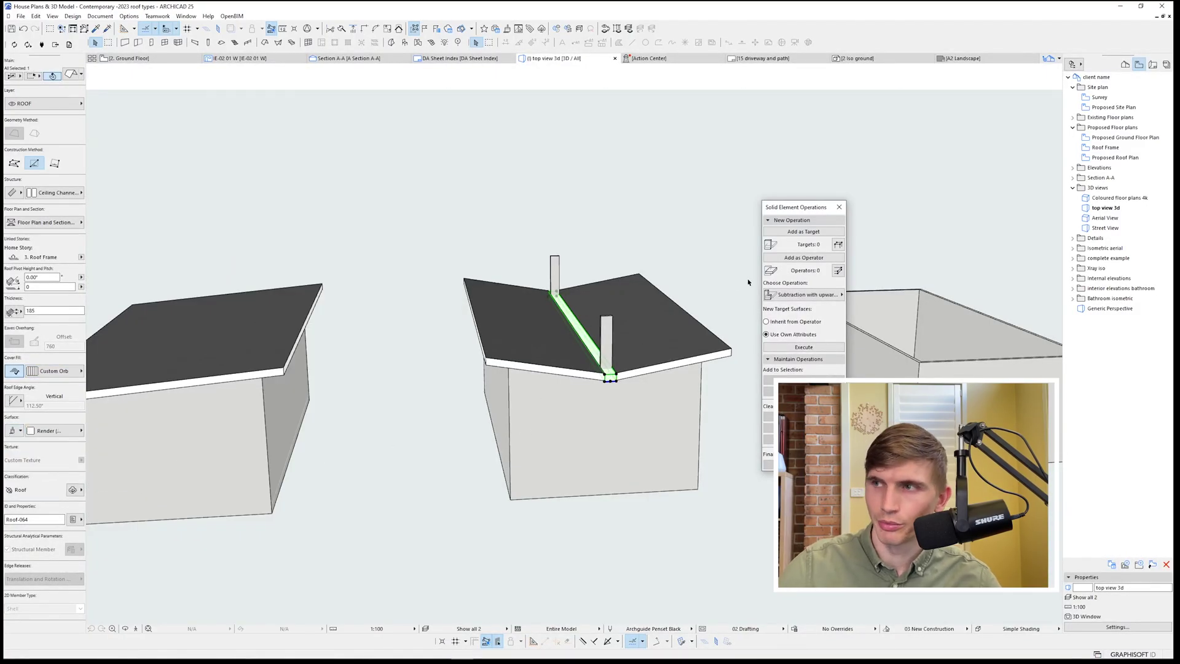
Trim the walls protruding through the roof using Solid Element Operations, with the gutter strip as operator.
left_click(804, 258)
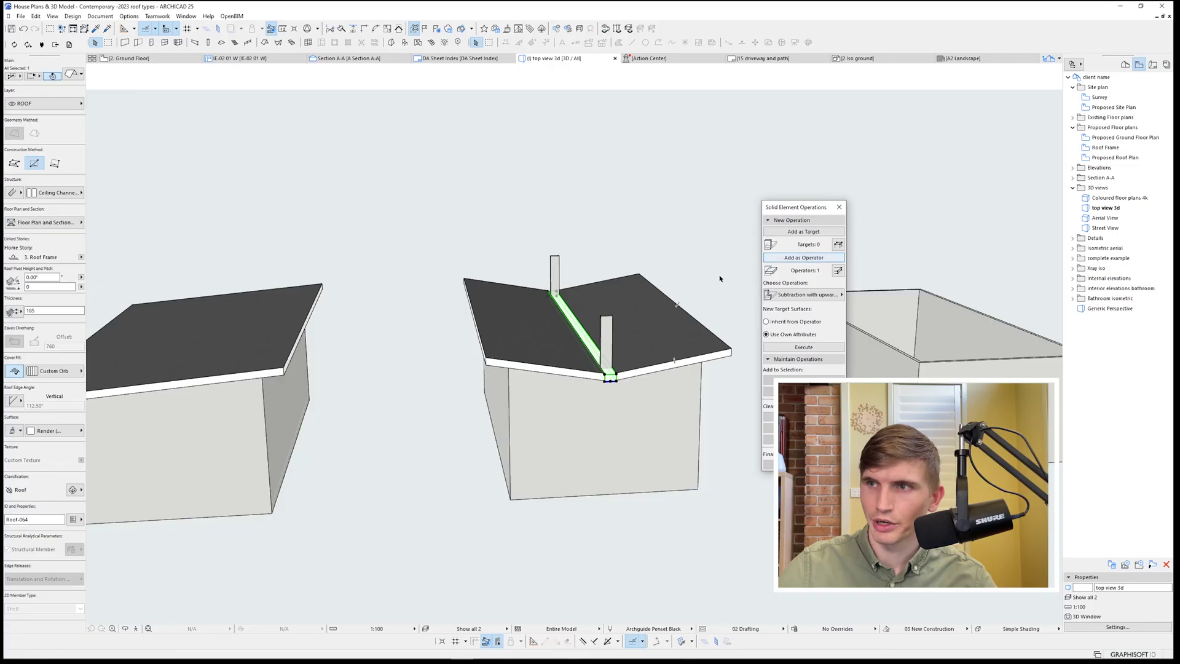
left_click(602, 430)
left_click(554, 273, "shift")
left_click(804, 231)
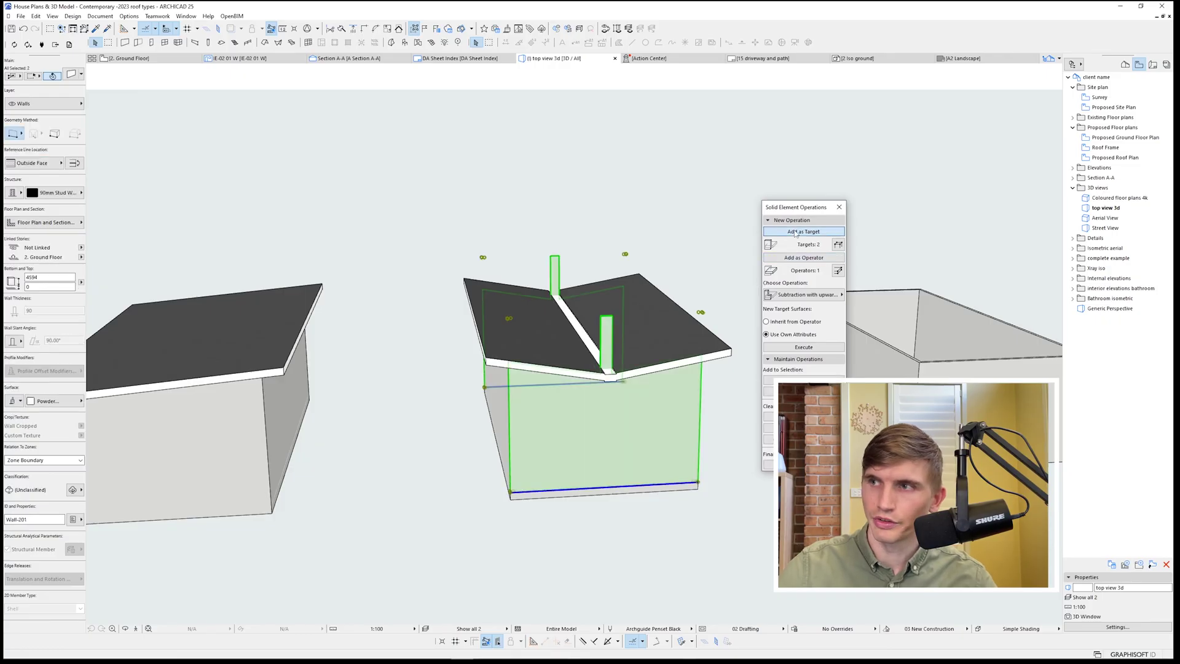
left_click(809, 348)
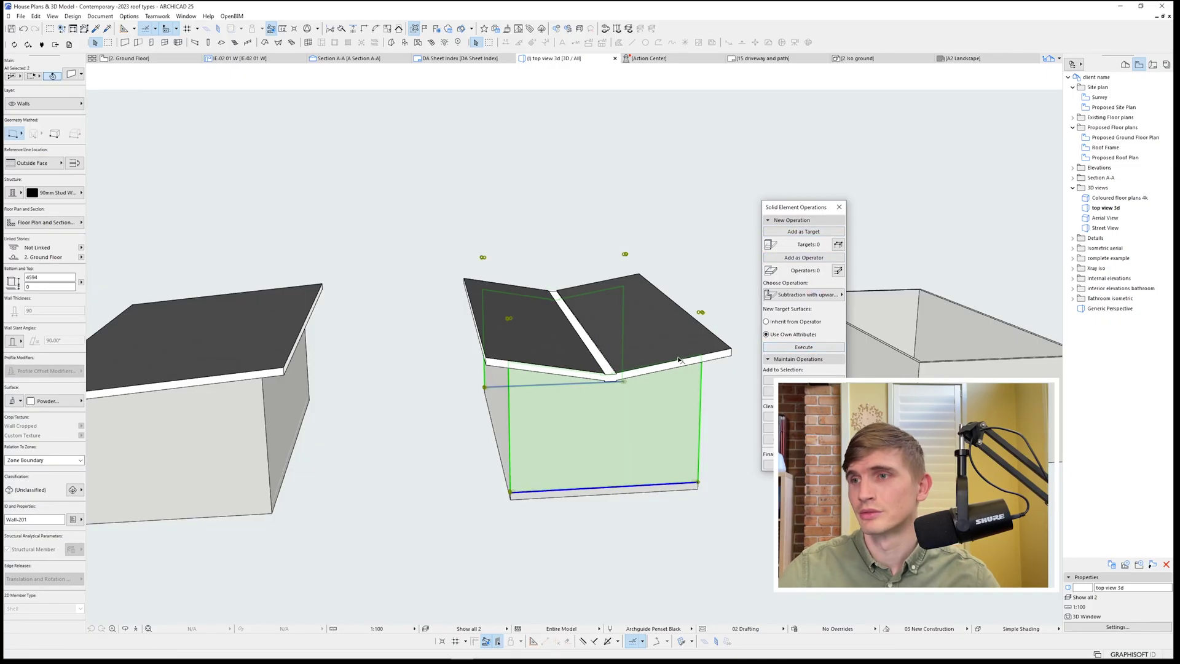
Set both butterfly roof planes to 15° and relabel the next footprint 'Dutch Gable'.
left_click(540, 349)
left_click(612, 326, "shift")
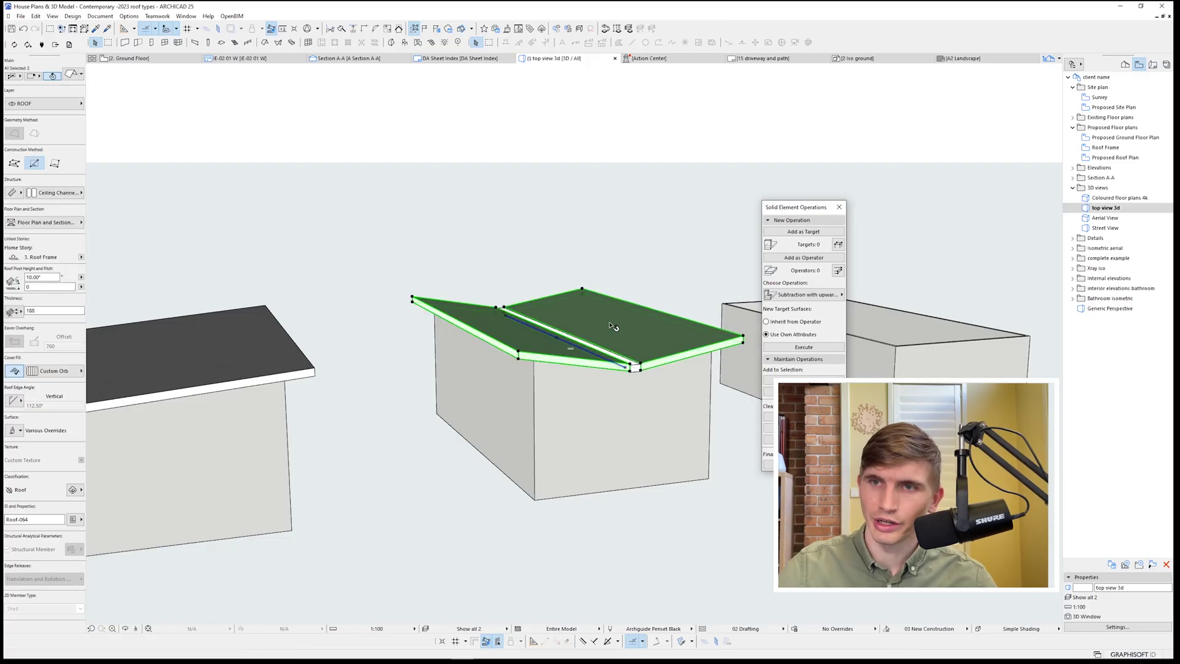
type("1")
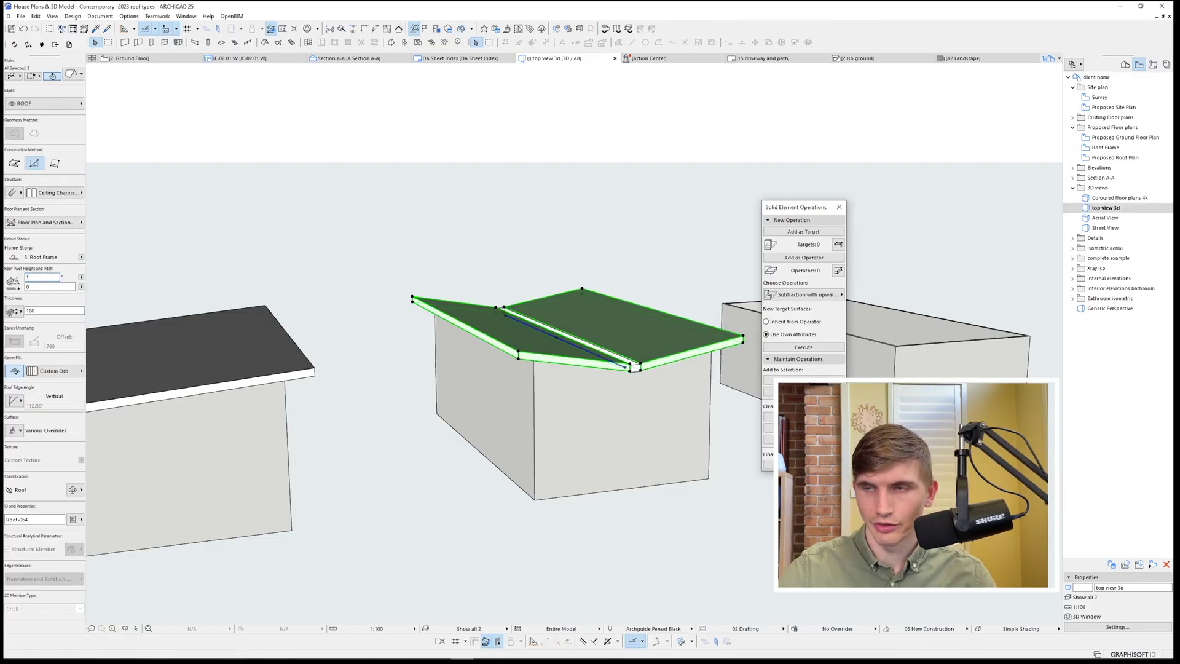
type("5")
key("Return")
middle_click_drag(415, 387, 453, 358, "shift")
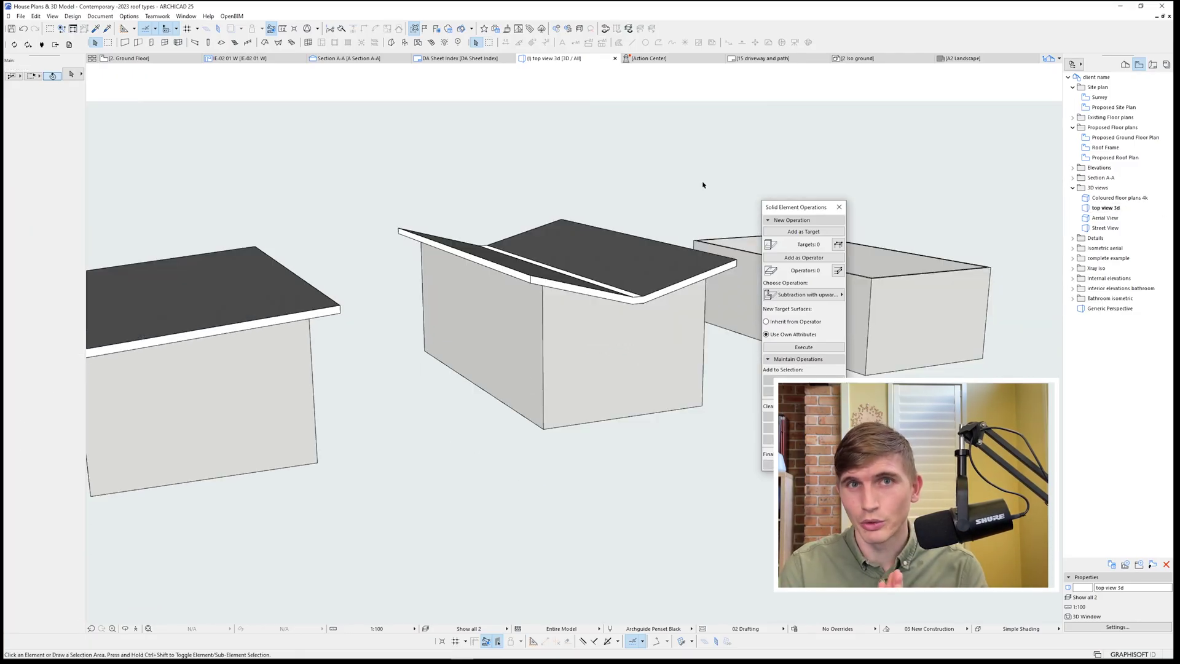
type("Dutch Gable")
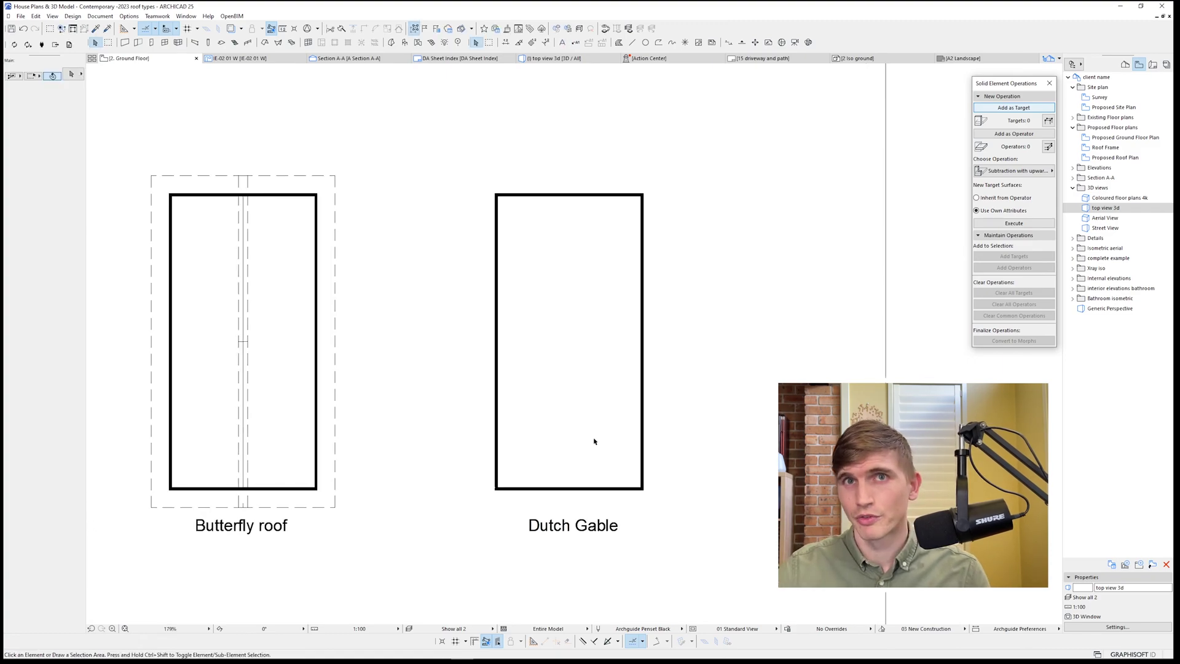
Draw a multi-plane roof corner to corner over the Dutch Gable walls and check it in 3D.
left_click(265, 41)
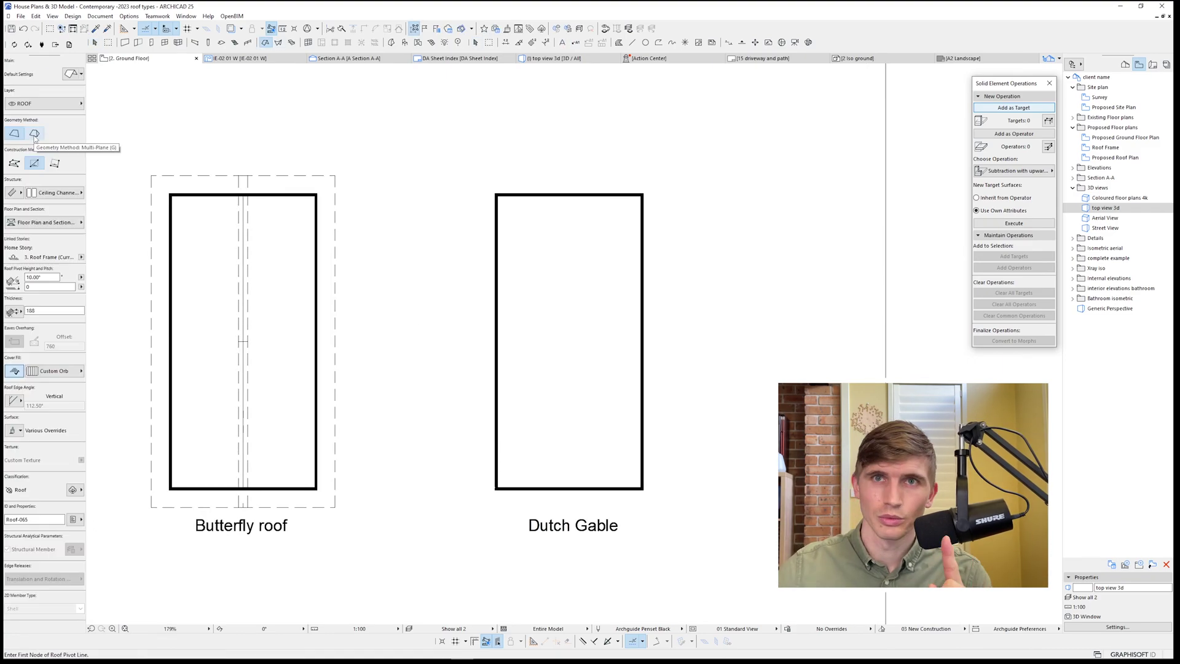
left_click(34, 134)
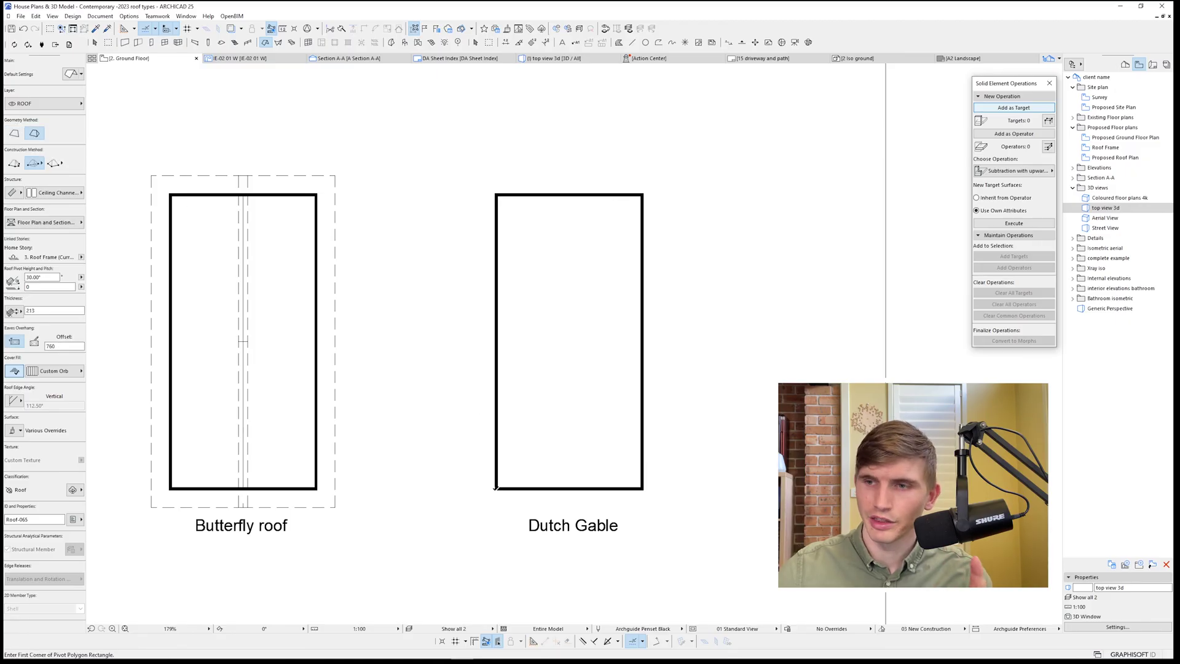
left_click(496, 489)
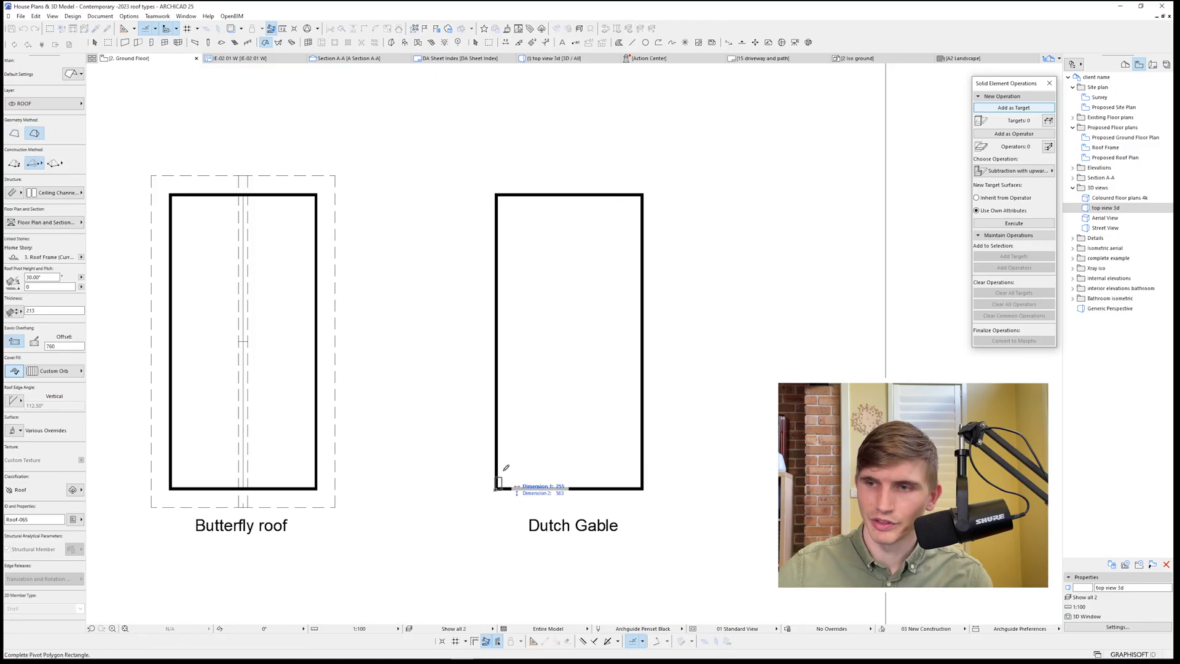
left_click(643, 193)
key("F3")
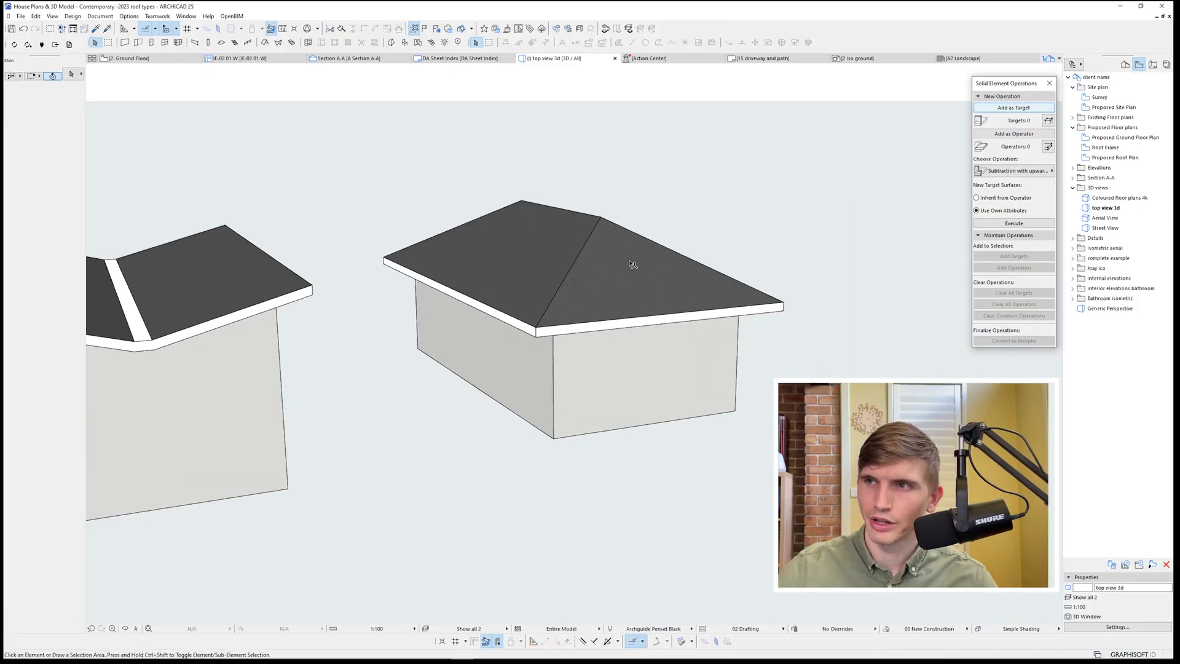
key("F2")
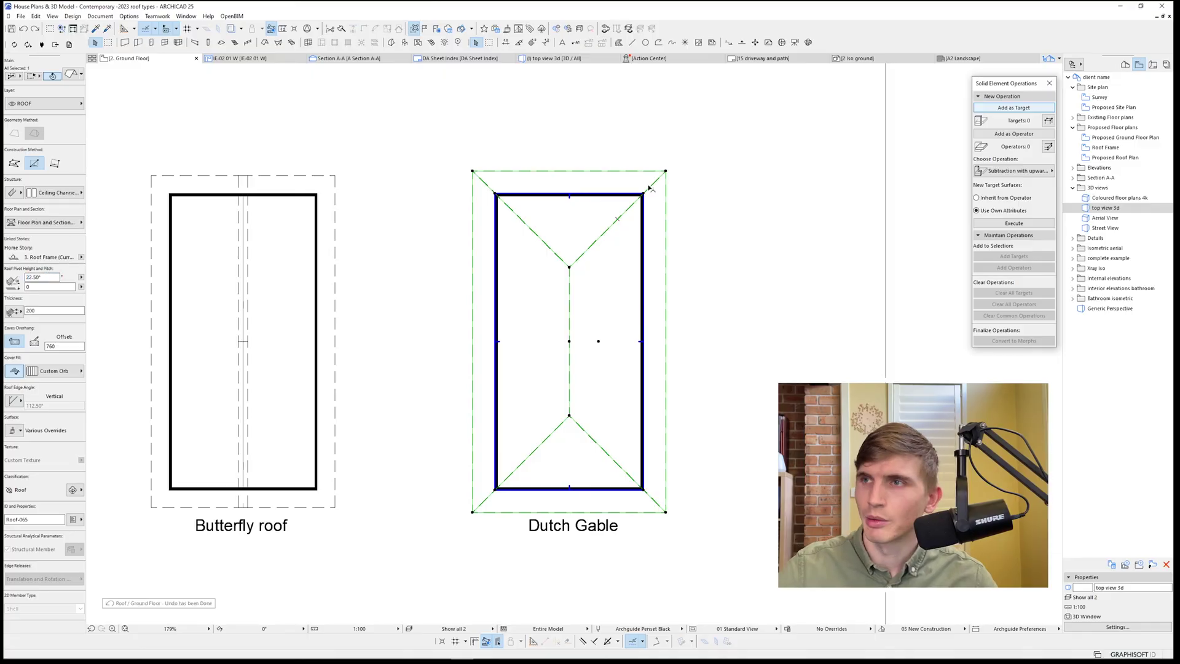
Place a copy of the Dutch Gable hip roof onto the rectangle to its right.
key("ctrl+d")
left_click(519, 218)
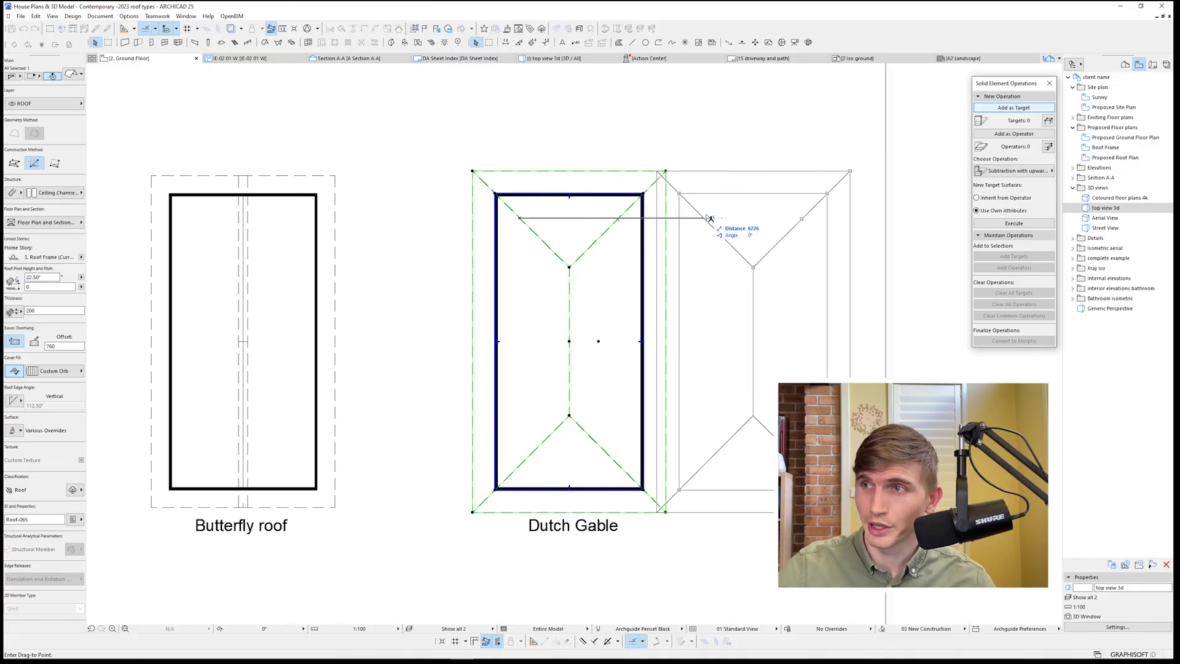
key("ctrl")
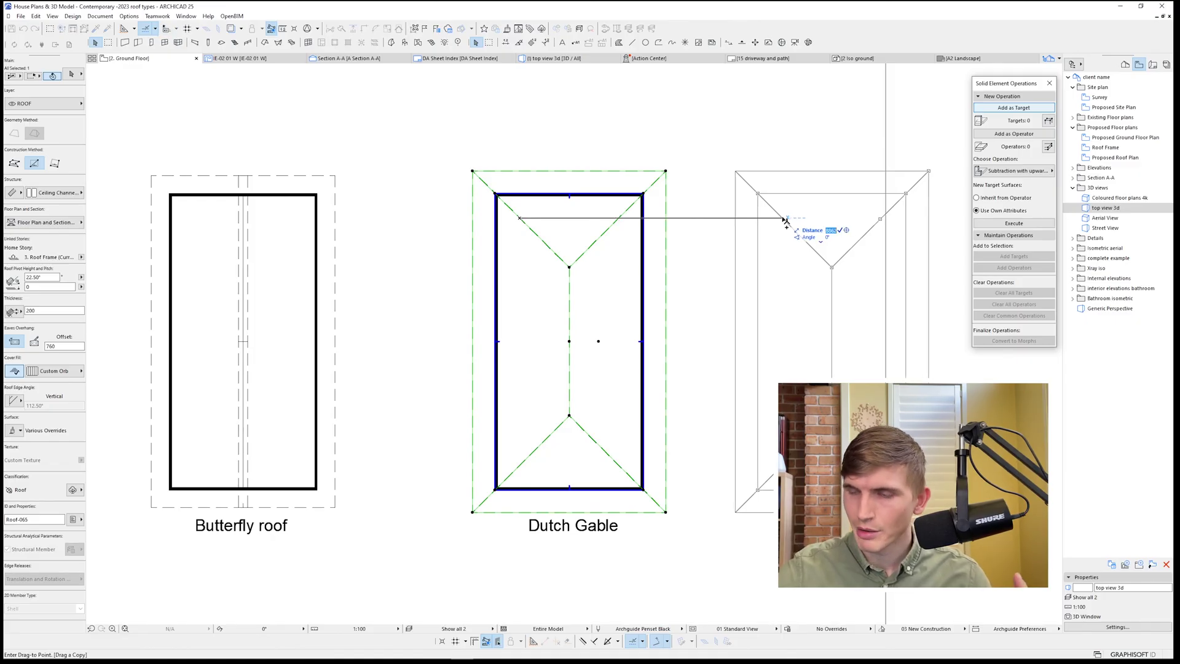
left_click(816, 220)
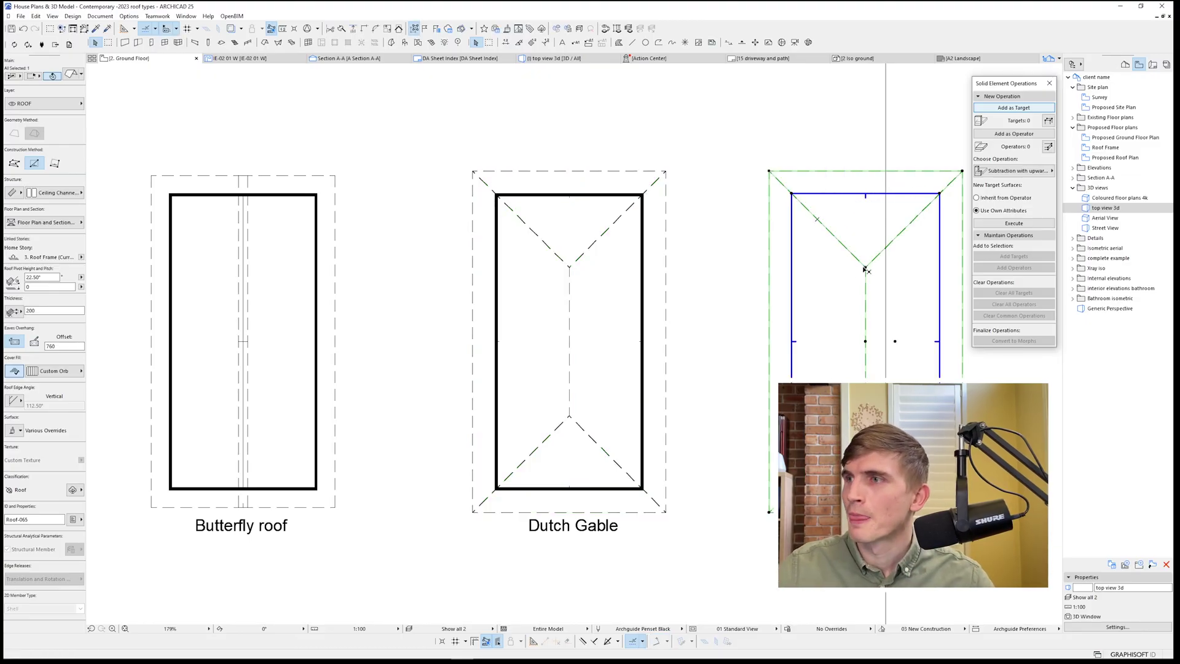
Stretch the copy's ridge to the top and bottom roof edges, making gable ends, and view in 3D.
middle_click_drag(865, 268, 734, 268)
left_click(734, 267)
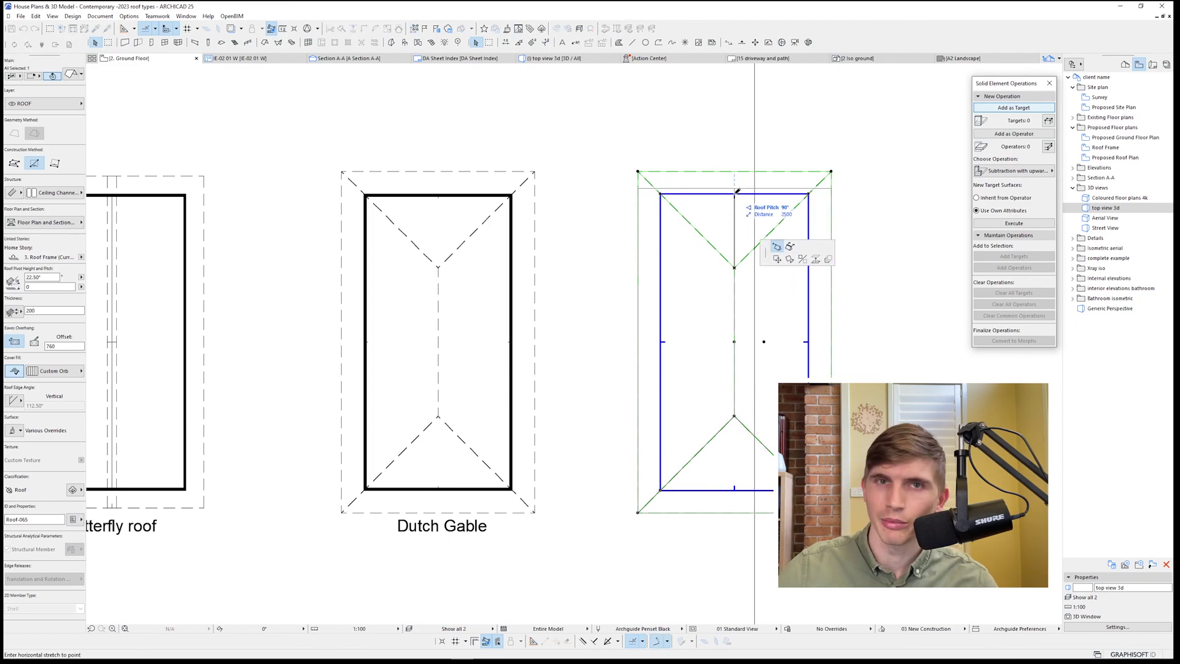
left_click(736, 193)
left_click(734, 417)
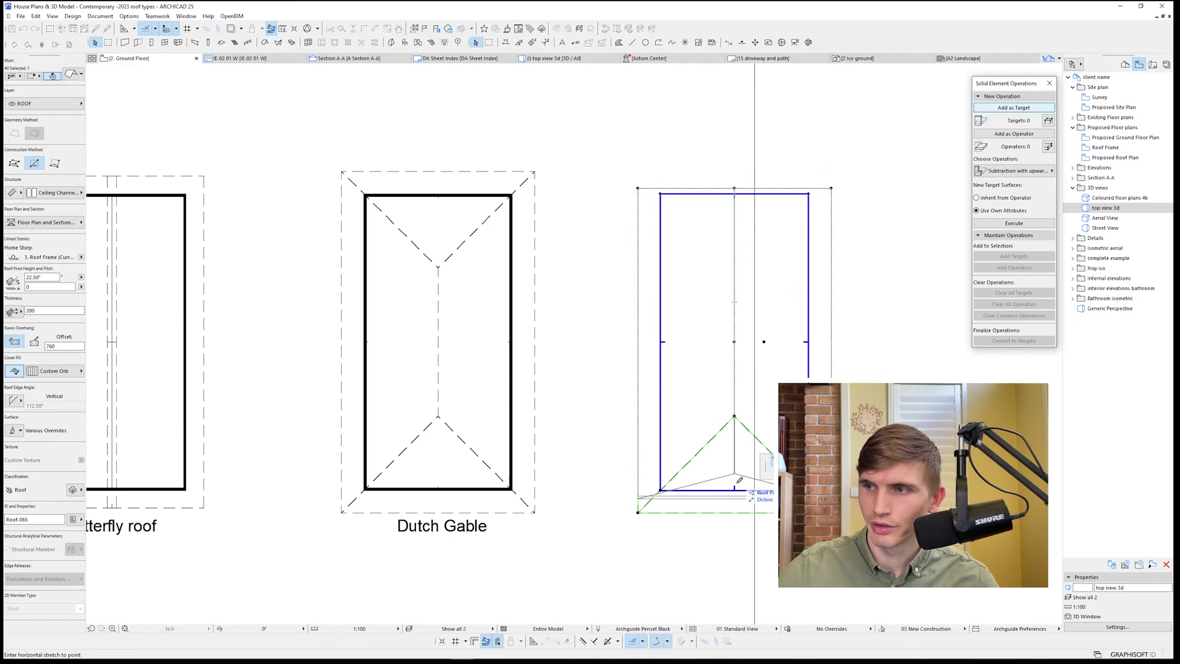
left_click(701, 496)
key("F3")
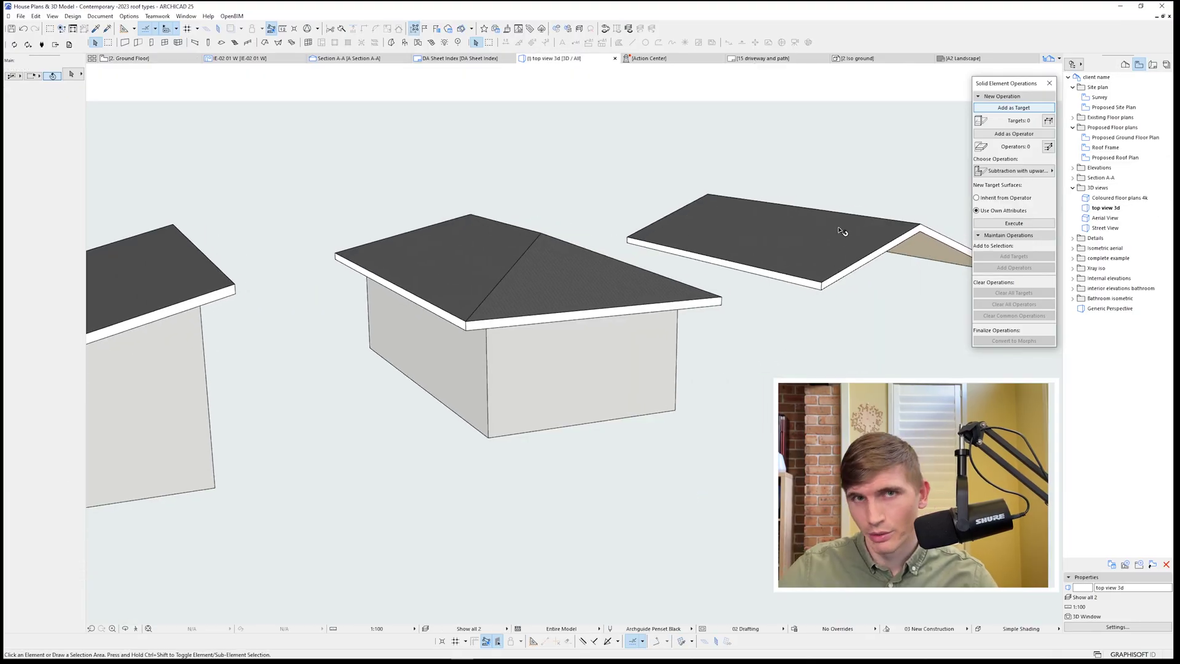
Move the gable roof copy 1000 onto the Dutch Gable hip roof.
left_click(841, 231)
key("F2")
key("ctrl+d")
left_click(811, 297)
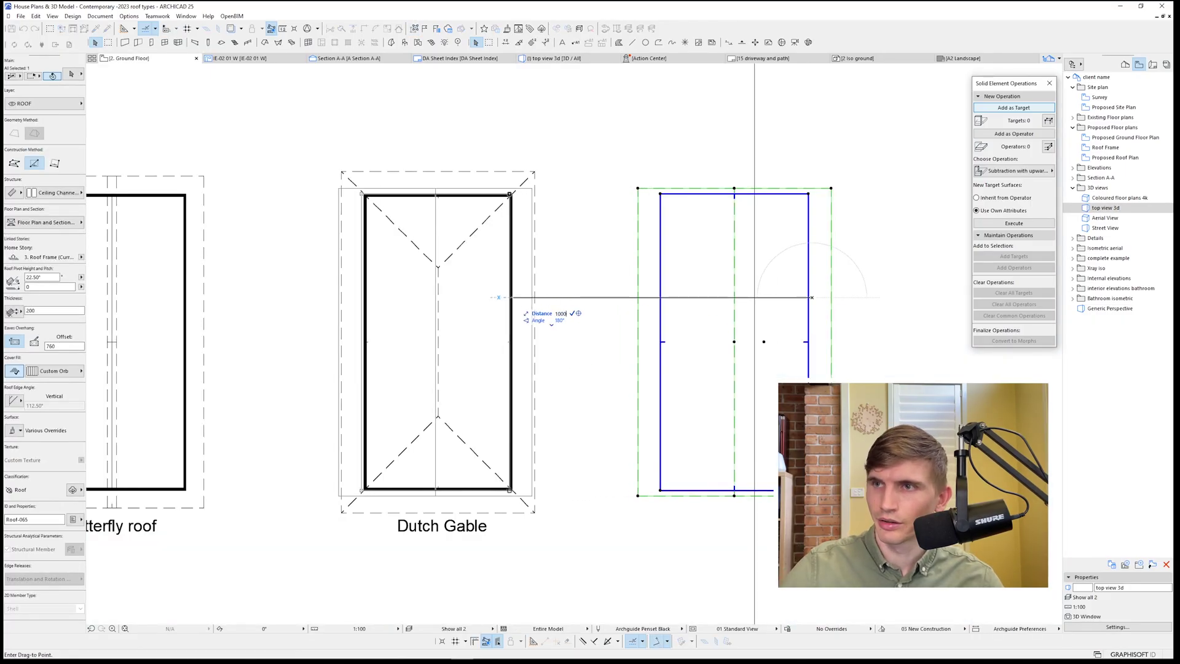
key("Return")
Offset the copy's top edge inward by 1500 and start pulling its bottom edge inward.
left_click(486, 195)
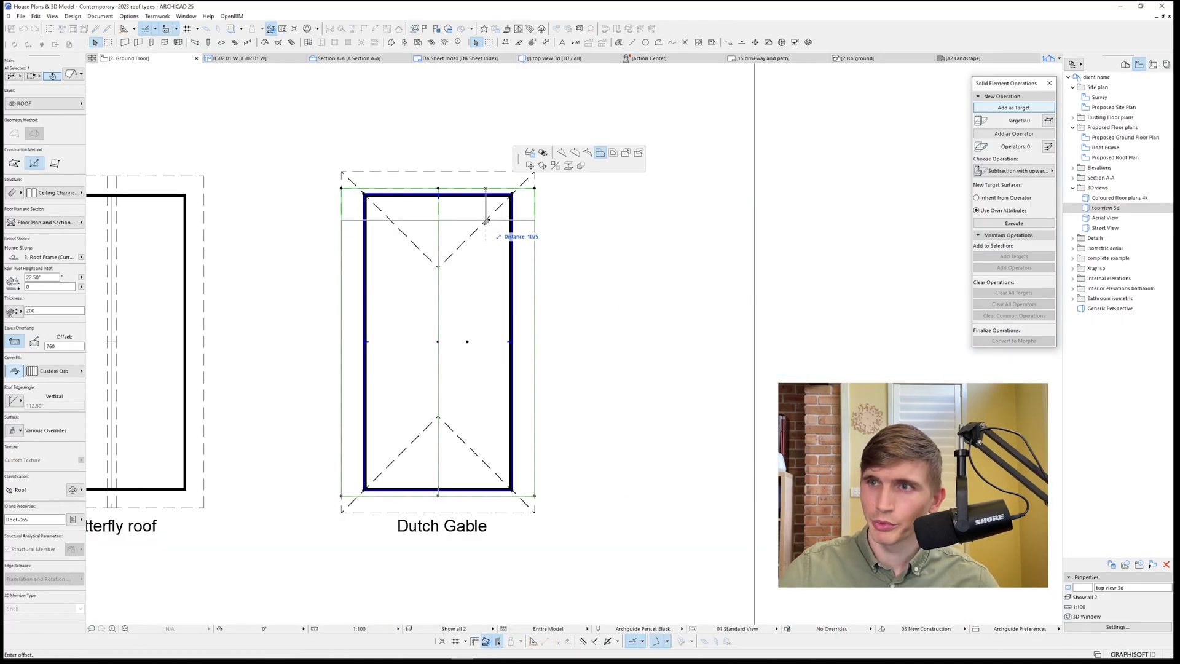
left_click(459, 269)
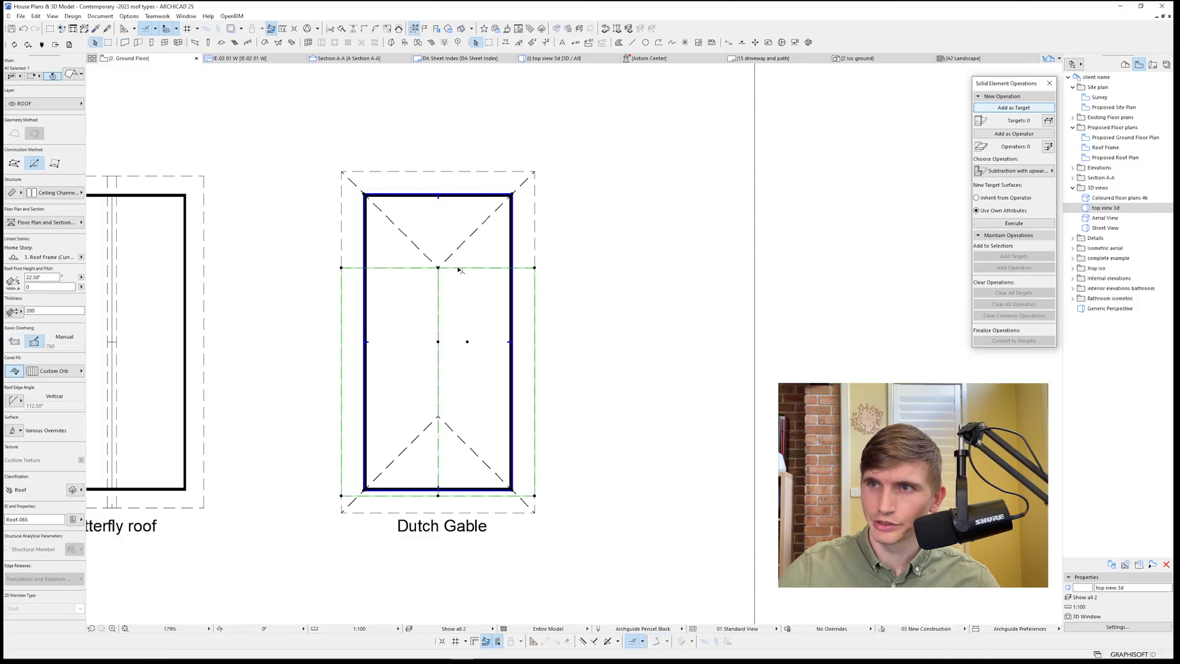
left_click(459, 269)
key("Tab")
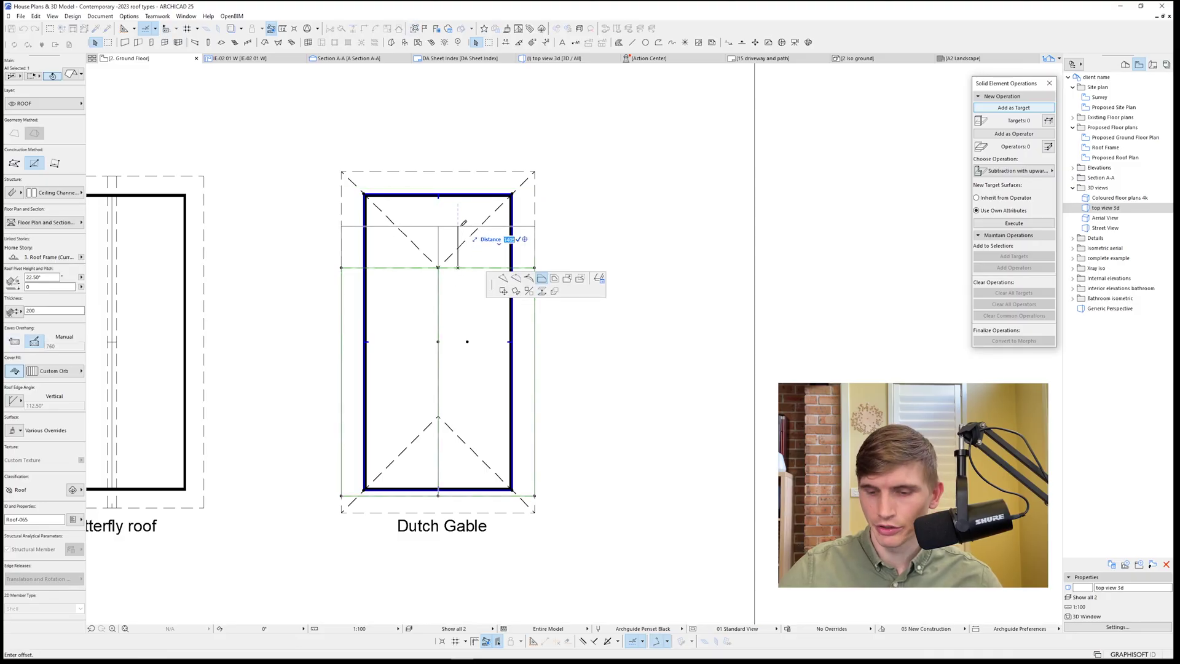
key("Return")
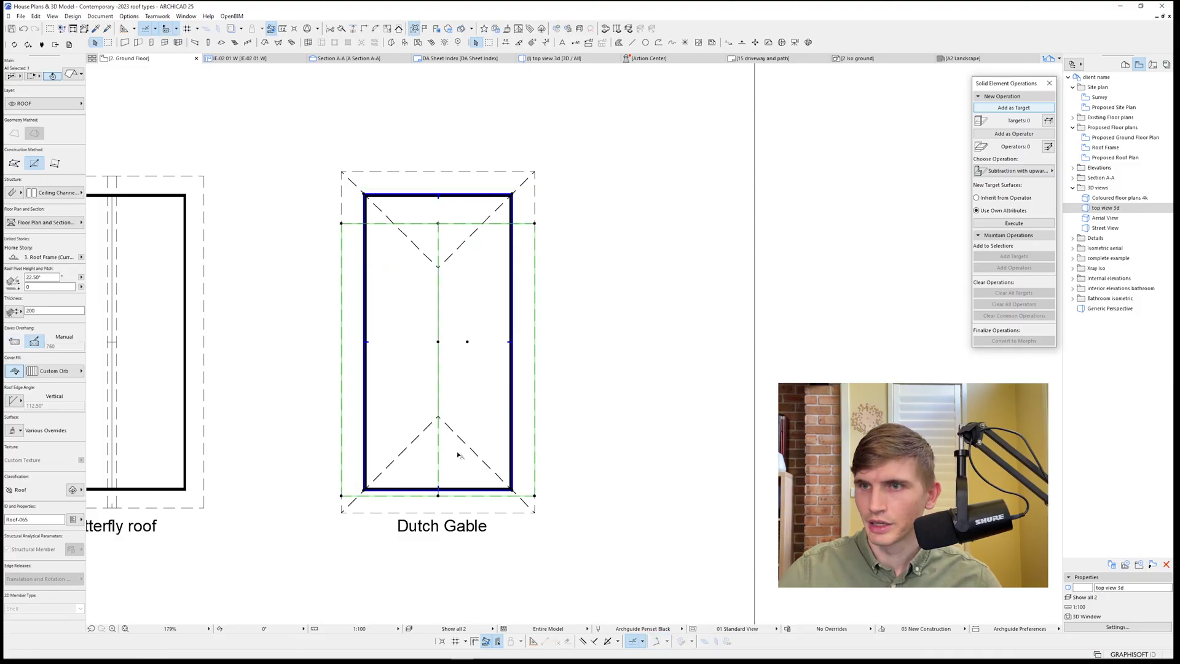
left_click(474, 495)
left_click(438, 415)
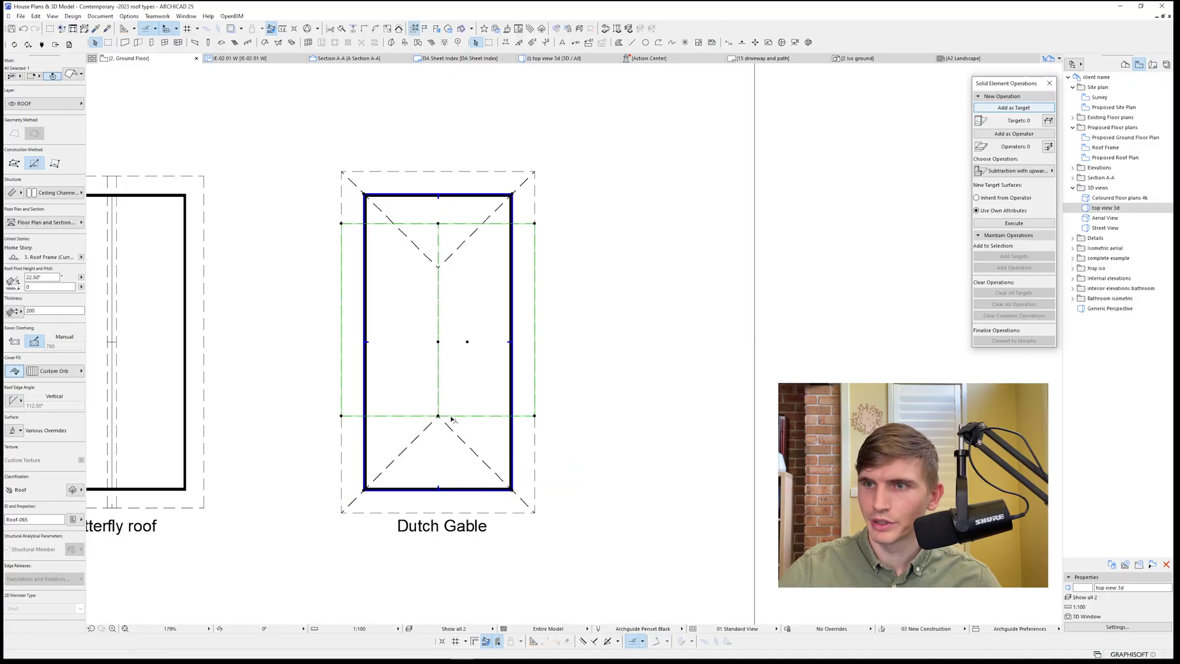
left_click(452, 417)
Finish offsetting the bottom edge inward by 1500 and view the roofs in 3D.
type("15")
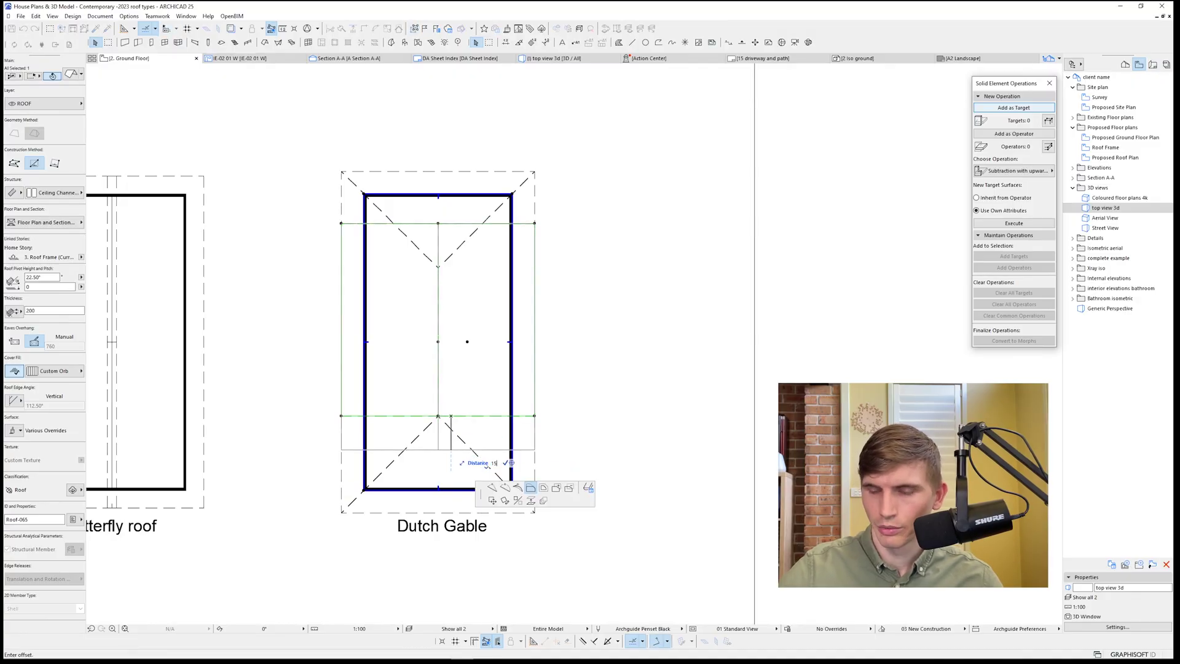
type("00")
key("Return")
key("F3")
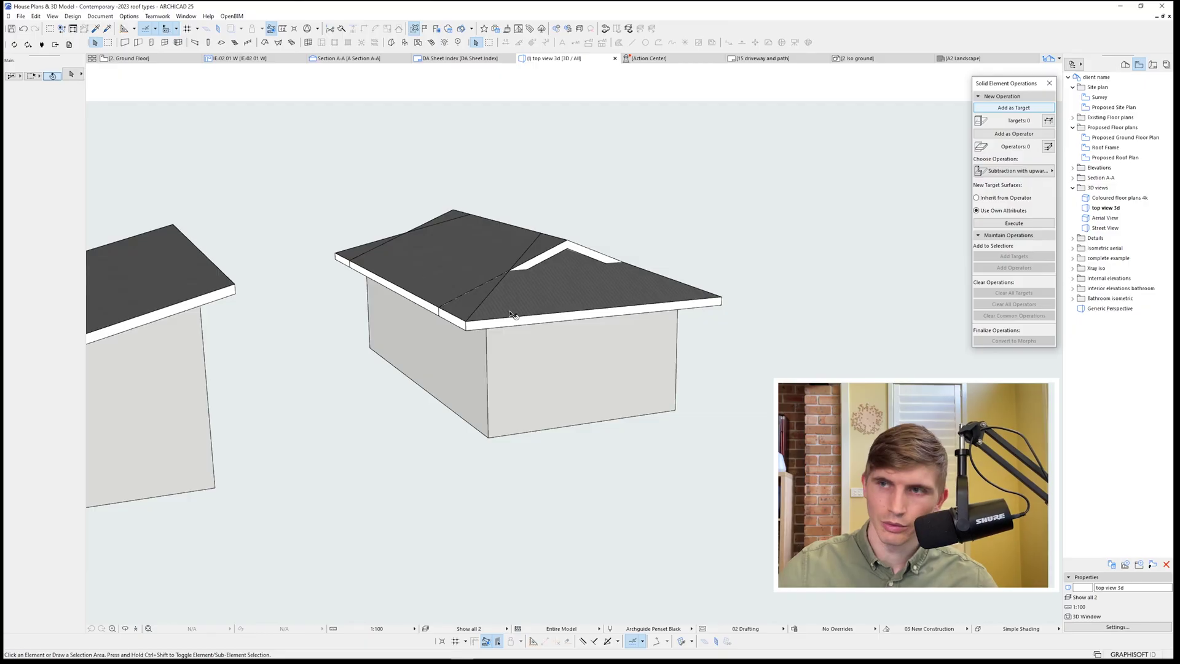
Subtract the small gable roof (operator) from the hip roof (target) with Solid Element Operations.
left_click(516, 317)
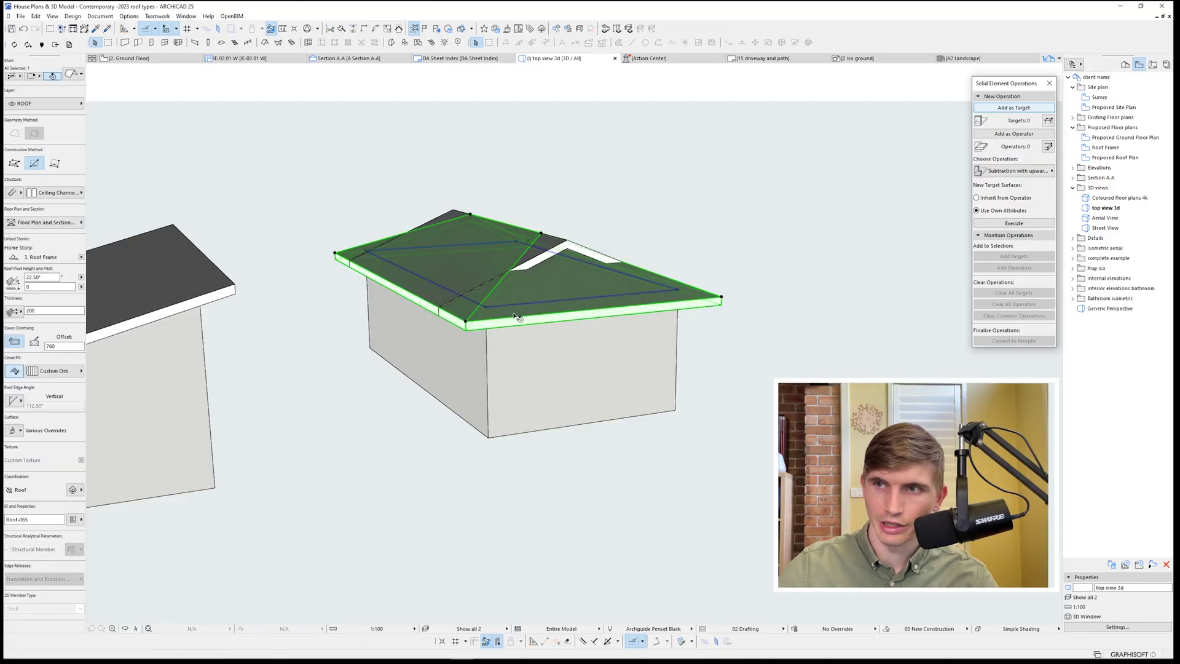
left_click(1014, 133)
left_click(584, 249)
left_click(1013, 108)
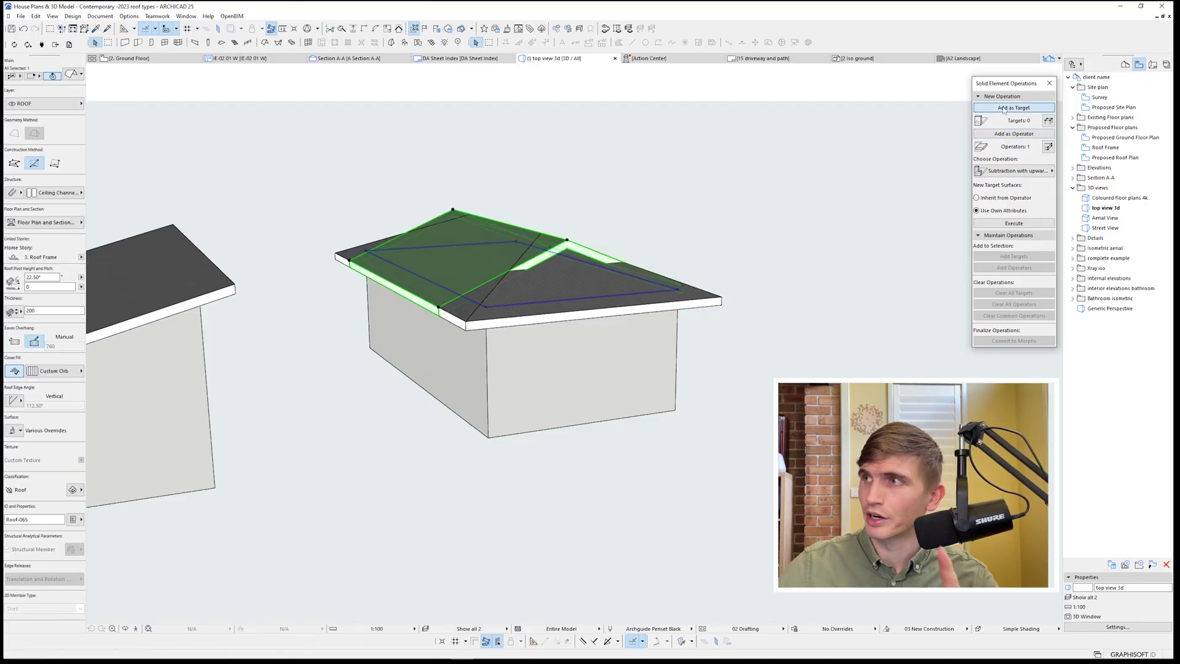
left_click(1014, 171)
left_click(1073, 172)
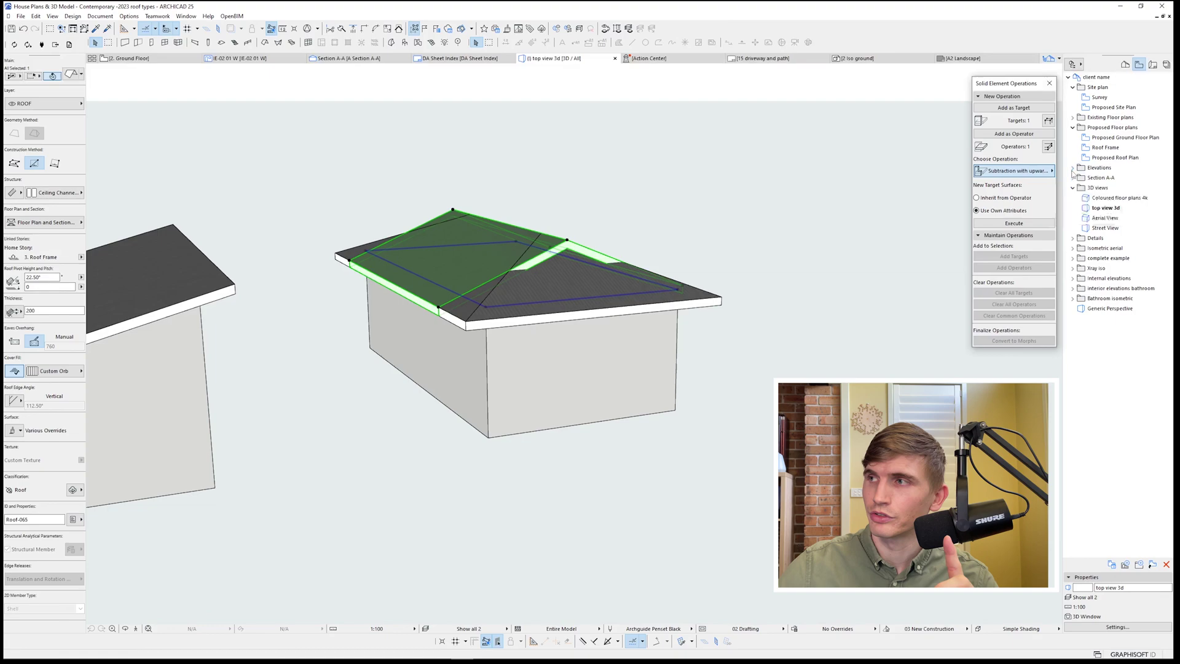
left_click(1012, 224)
left_click(743, 177)
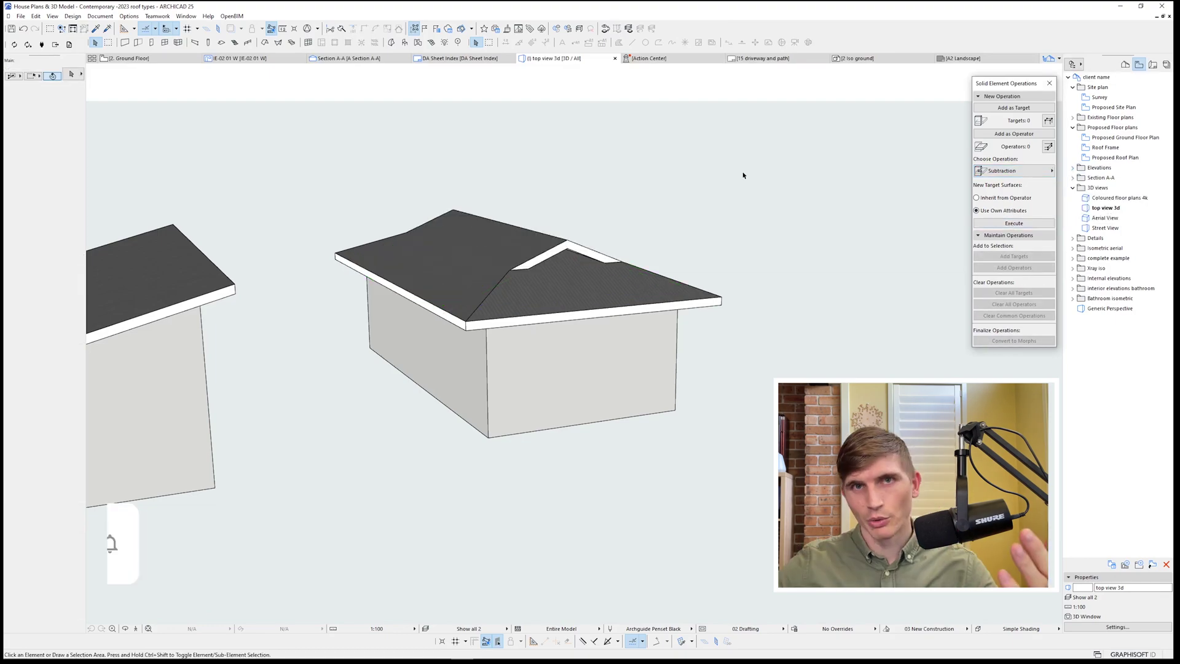